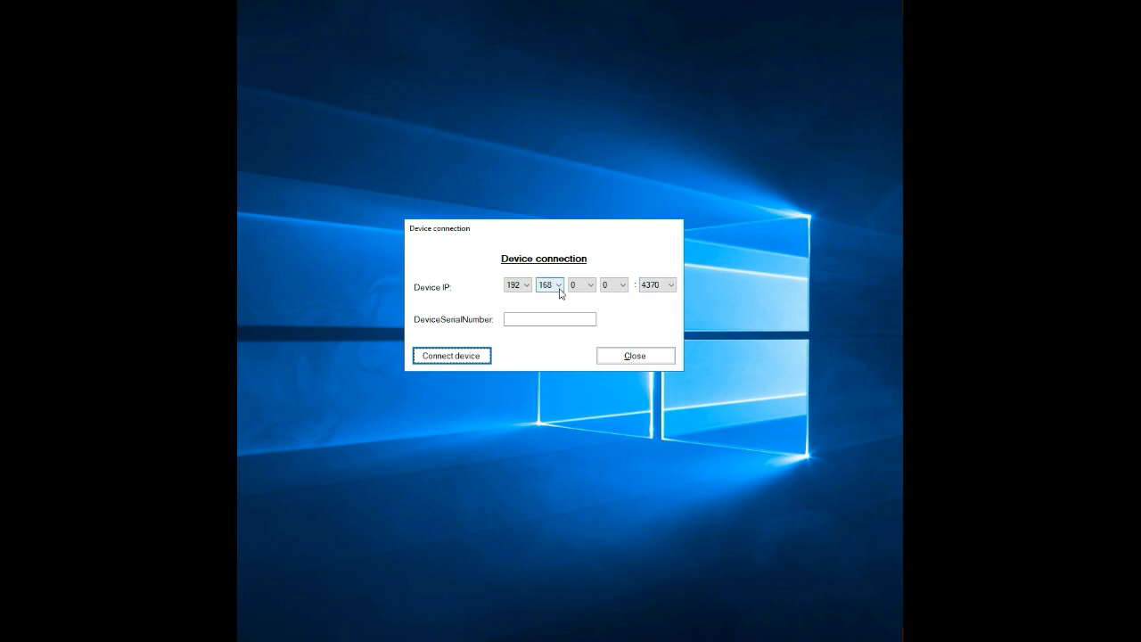
Set the device IP address to 10.1.10.158 for the new device connection.
left_click(516, 287)
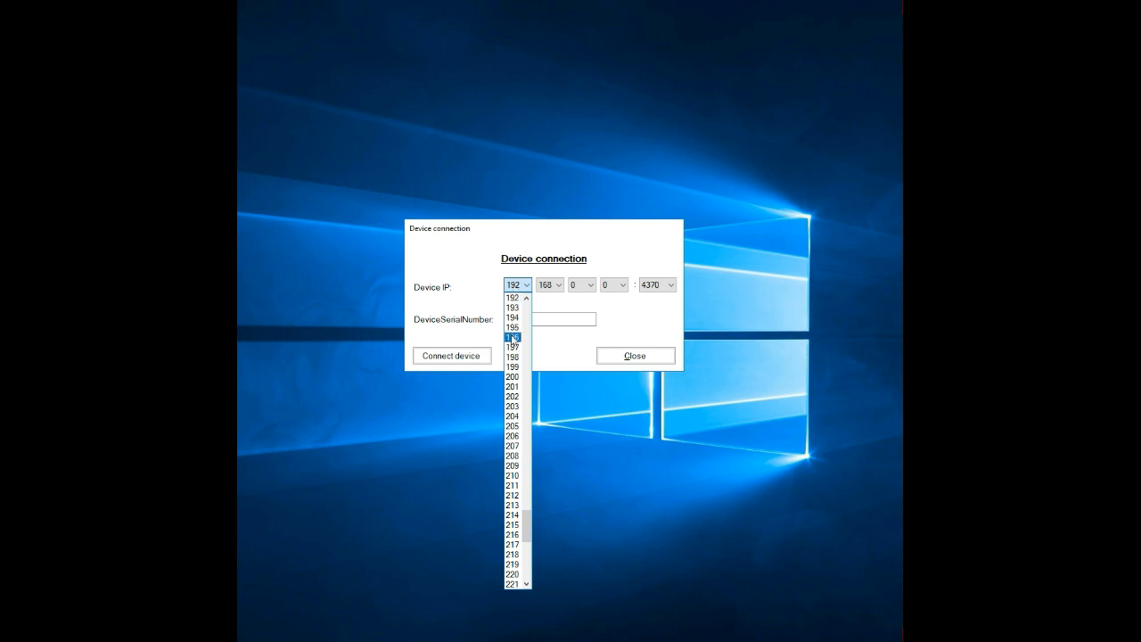
left_click_drag(525, 500, 526, 317)
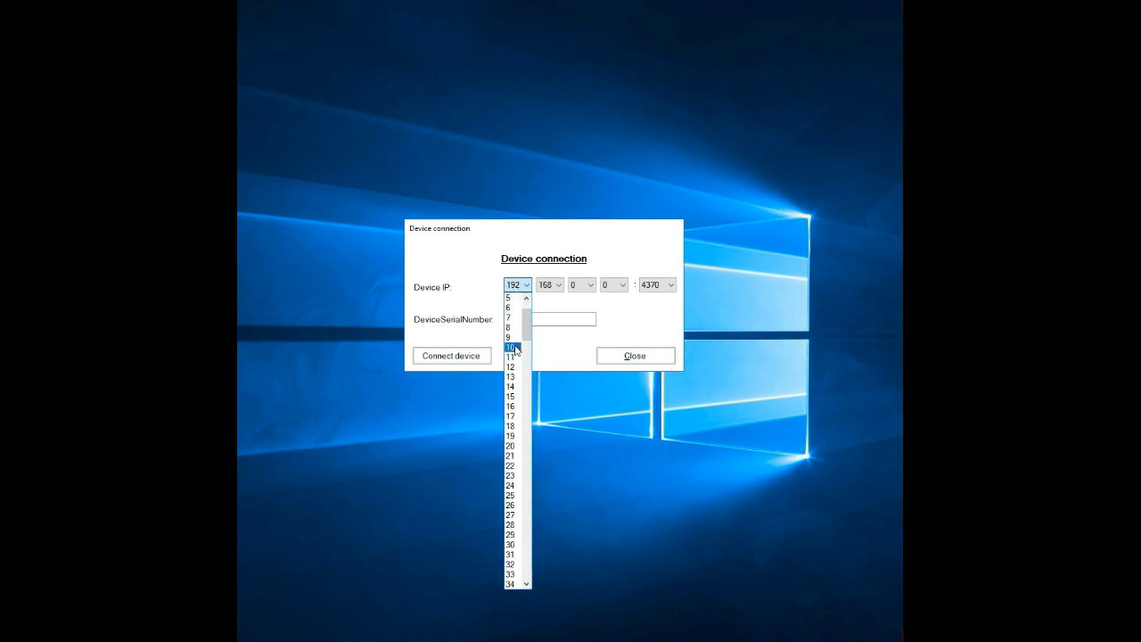
left_click(512, 345)
left_click(554, 285)
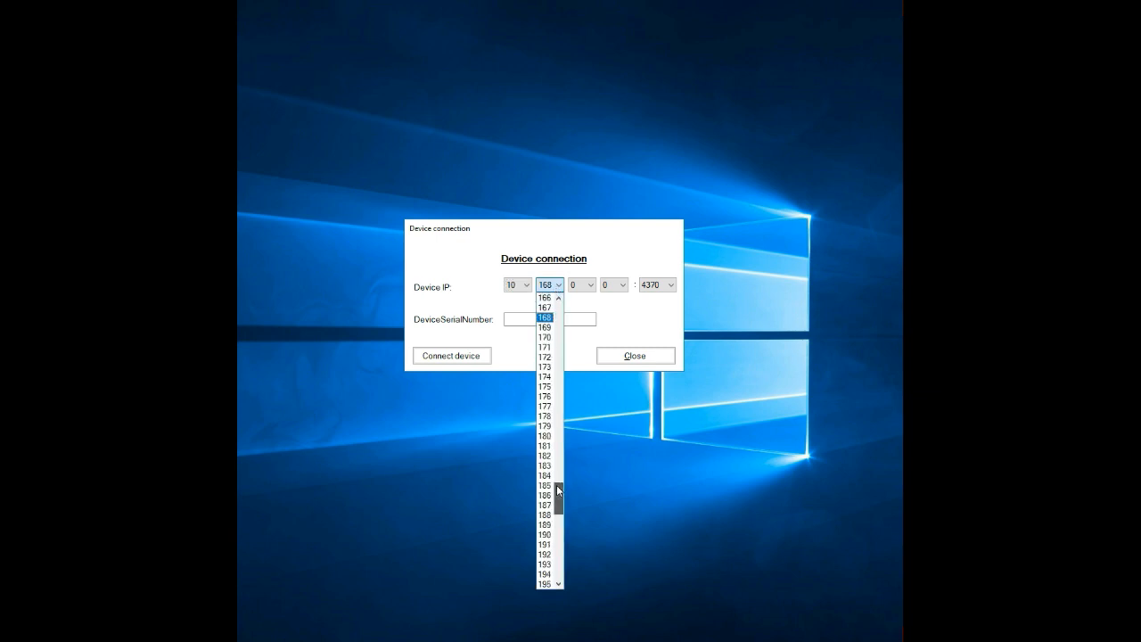
left_click_drag(570, 261, 568, 302)
left_click(547, 308)
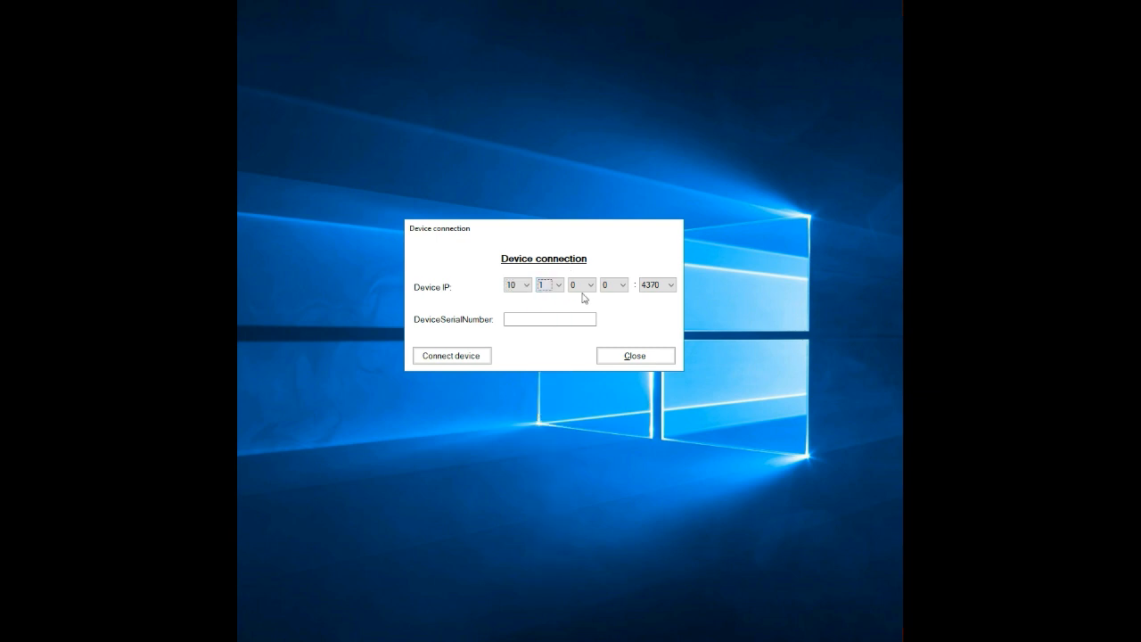
left_click(588, 287)
left_click(577, 401)
left_click(620, 287)
left_click_drag(622, 326, 634, 484)
left_click(610, 405)
Connect the device at the entered IP address, acknowledge the message and close the device connection window.
left_click(517, 320)
left_click(464, 359)
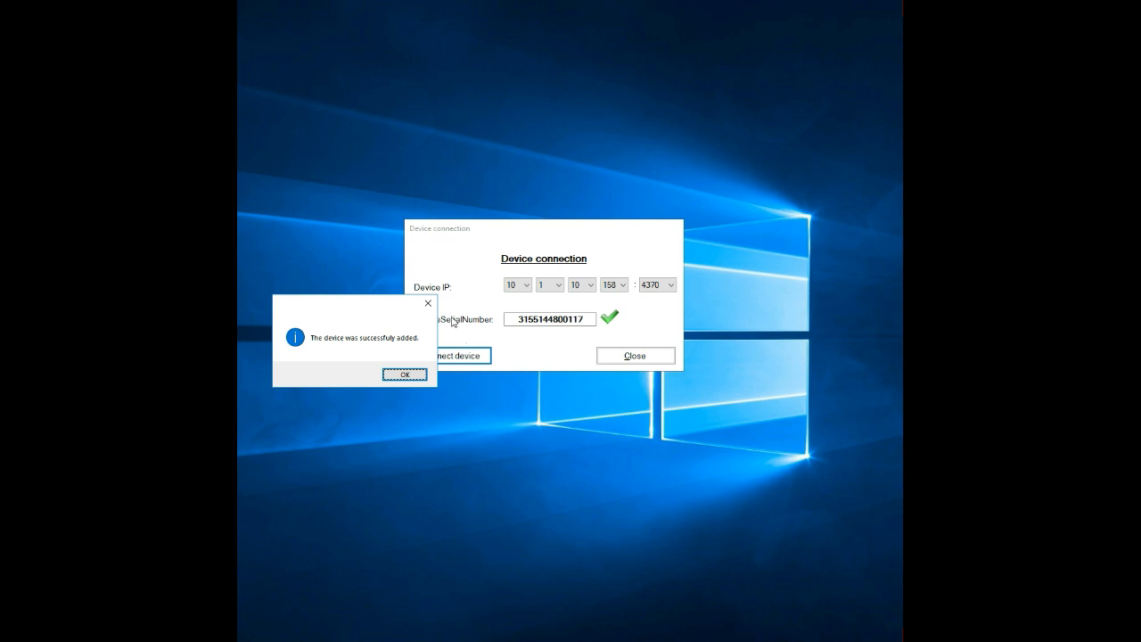
left_click_drag(356, 310, 526, 258)
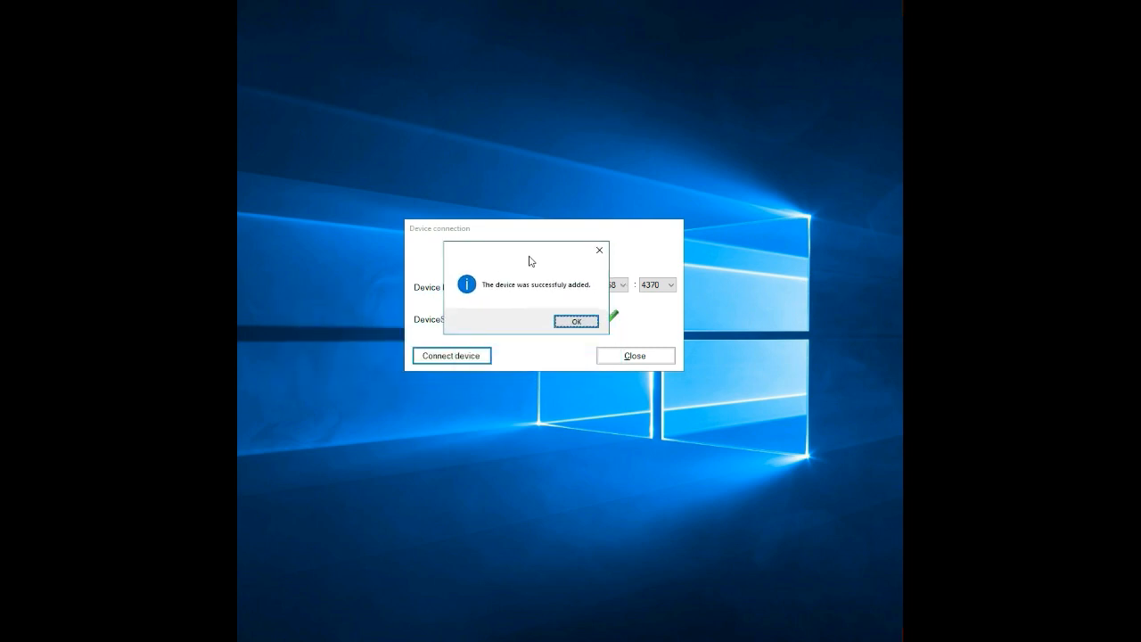
left_click(576, 322)
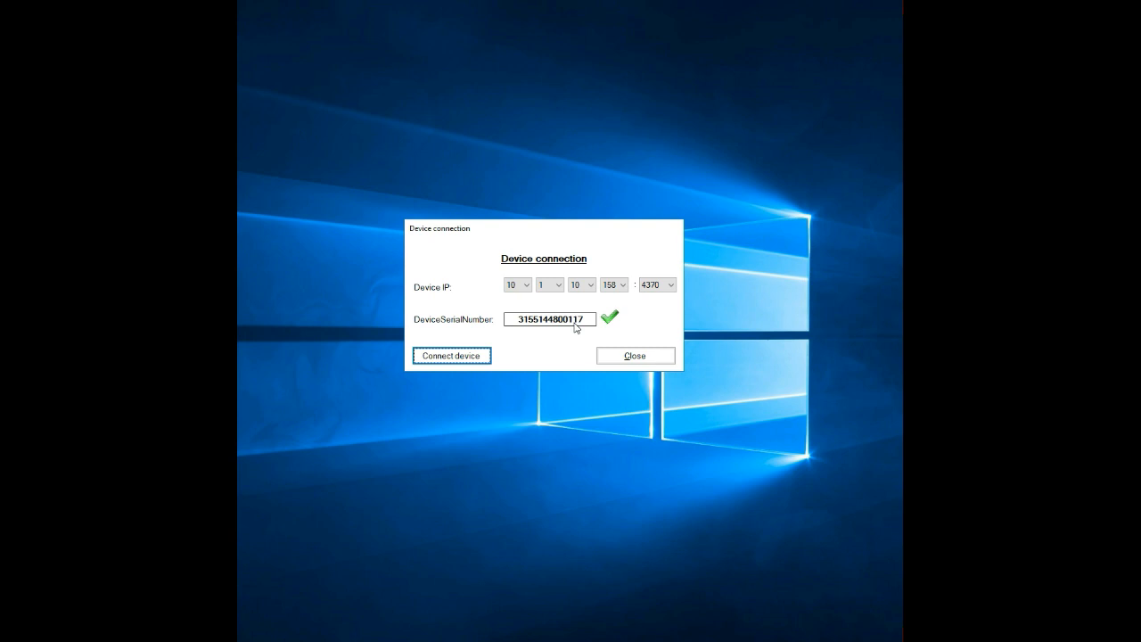
left_click(635, 357)
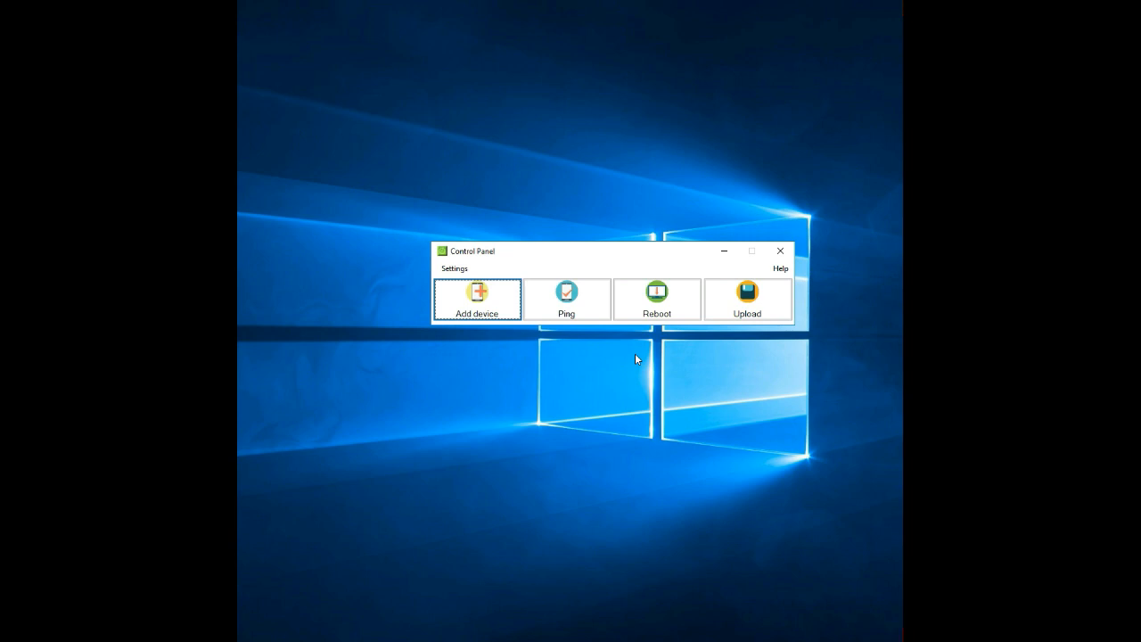
Ping the added device at 10.1.10.158 to check its availability, and close the ping window.
left_click(568, 293)
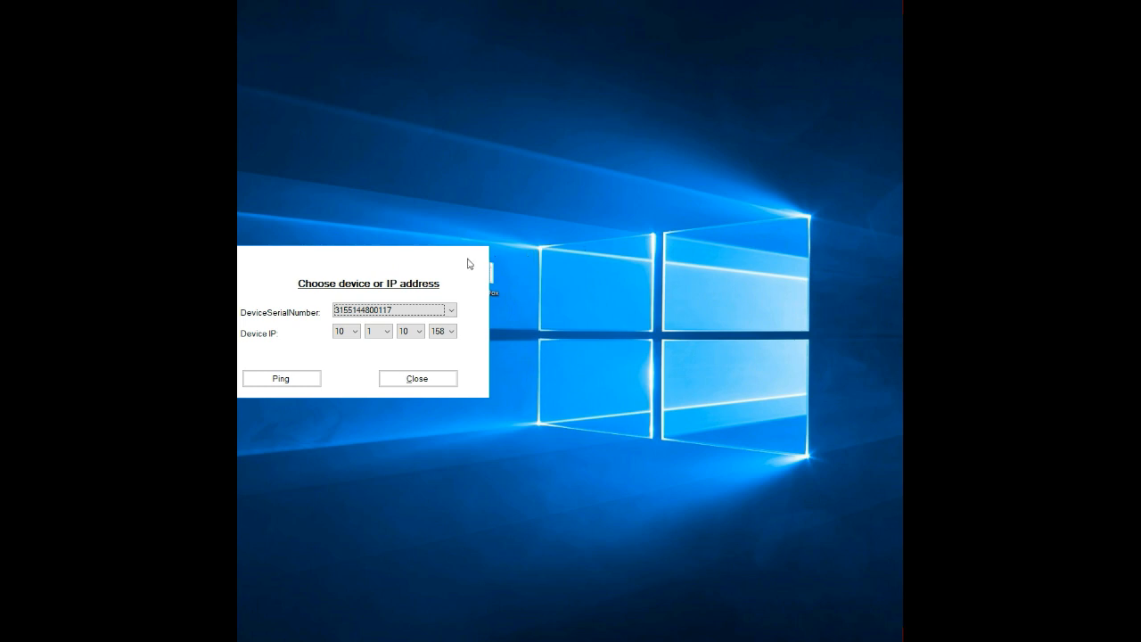
left_click_drag(398, 262, 552, 221)
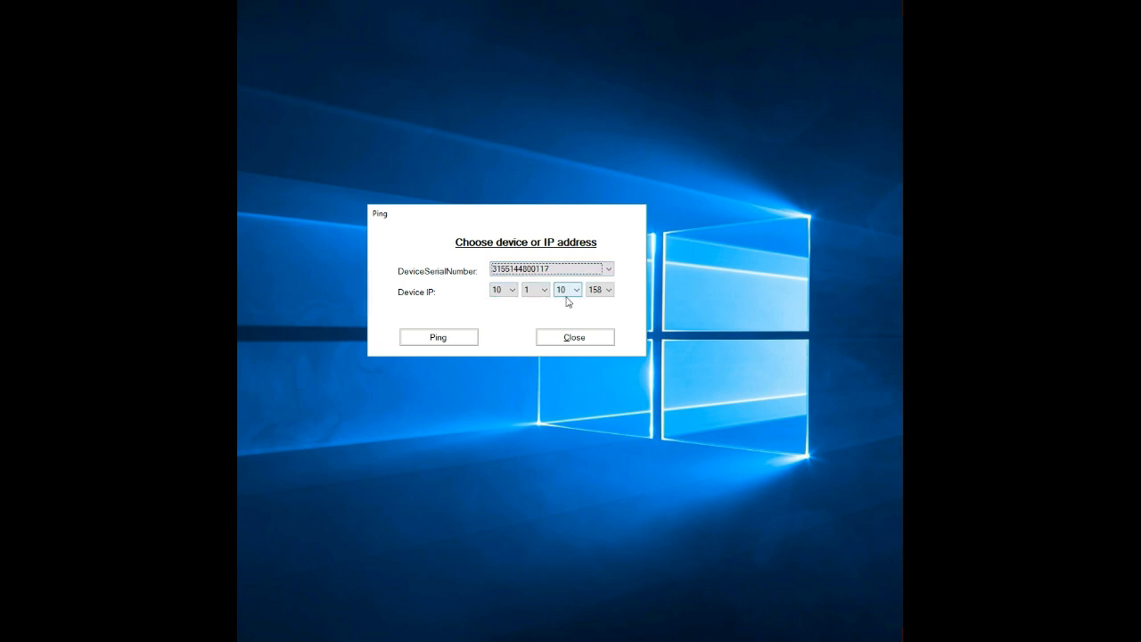
left_click(444, 339)
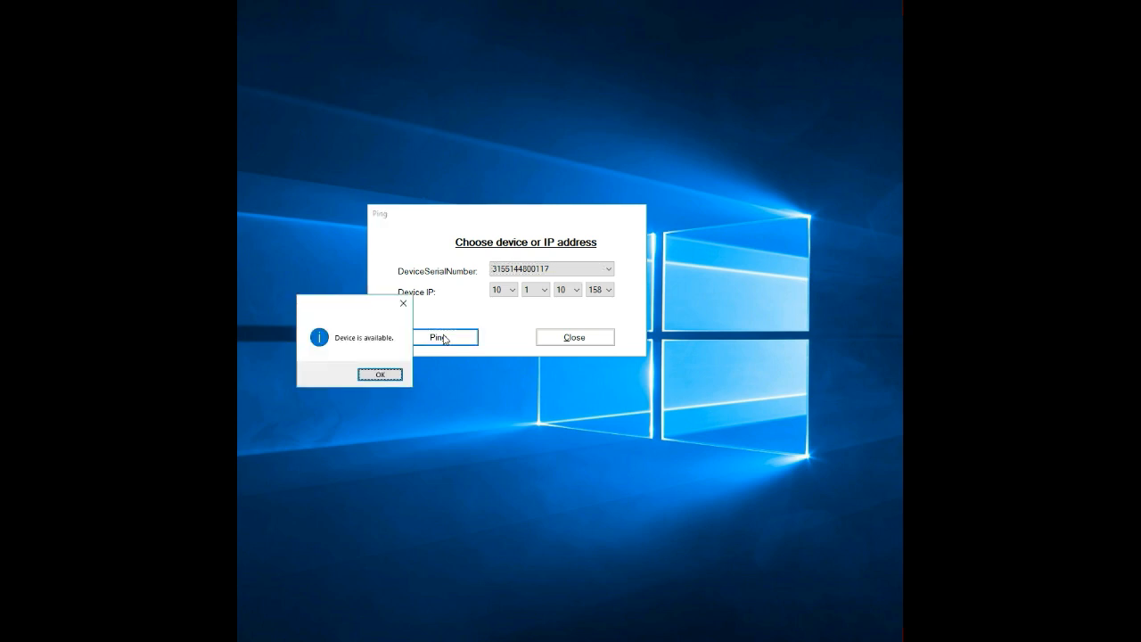
left_click_drag(358, 307, 525, 247)
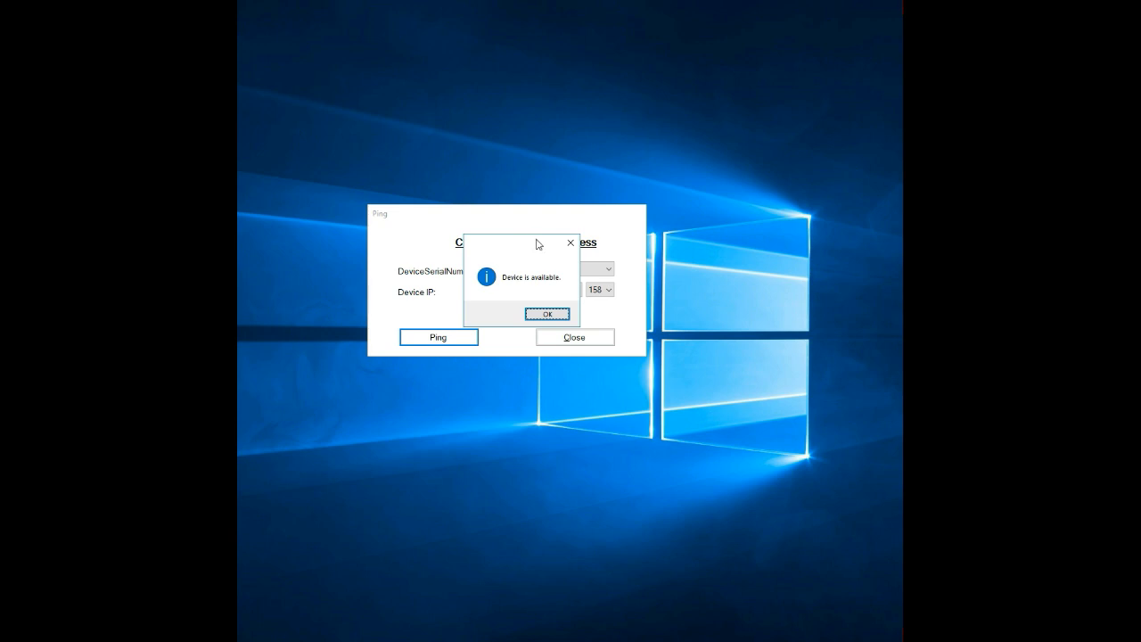
left_click(545, 315)
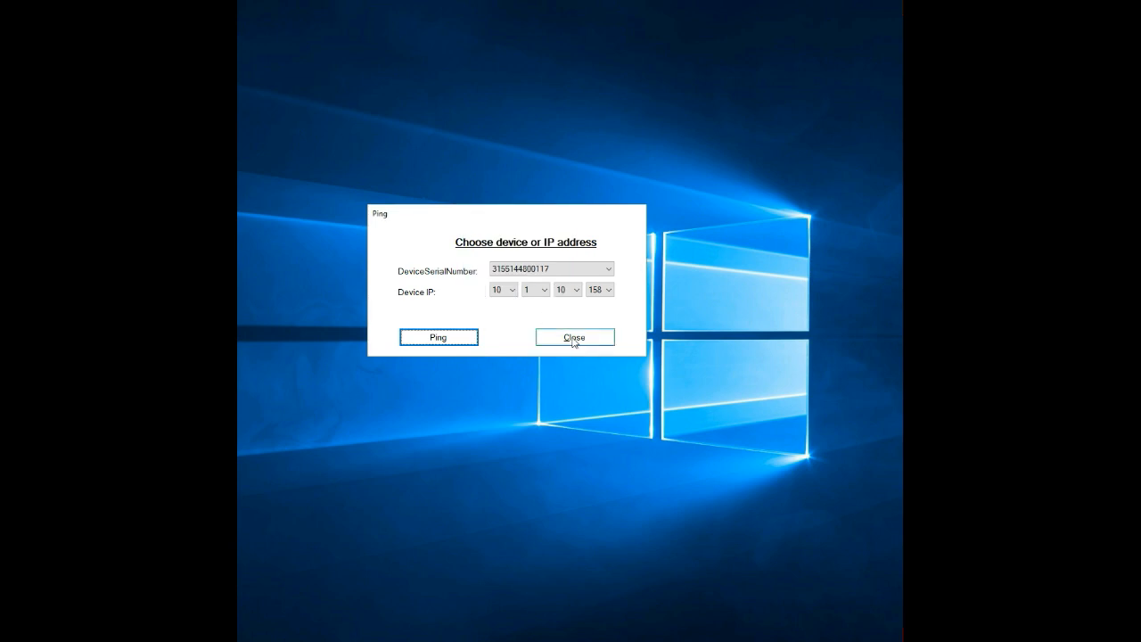
left_click(575, 339)
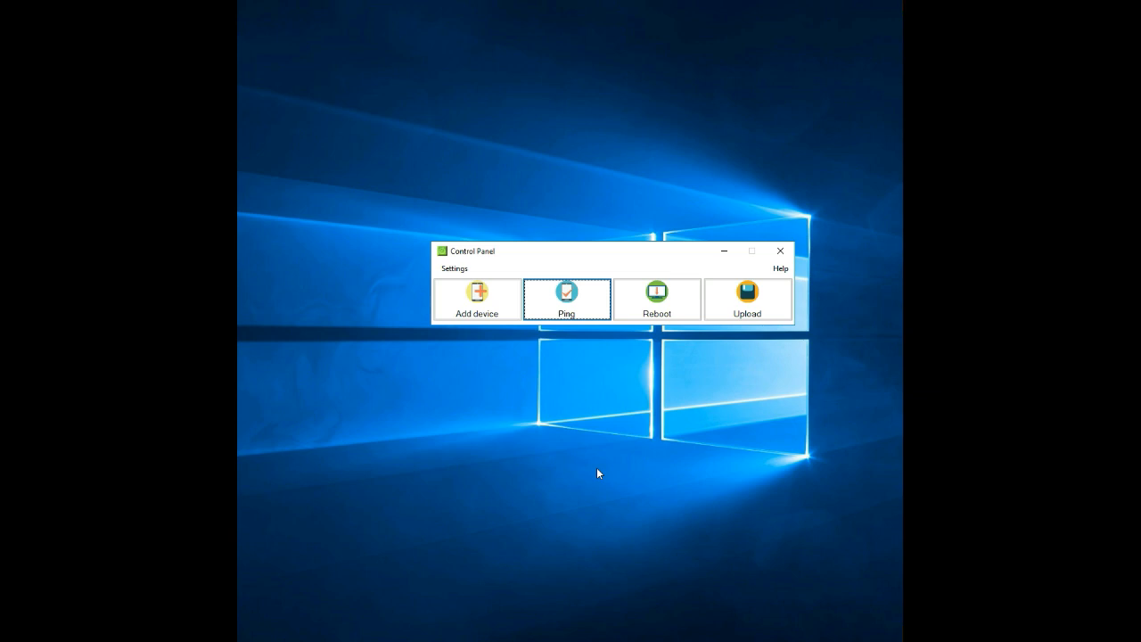
Set the export path to the TimeDox folder on the Desktop in the export options and save the options.
left_click(452, 268)
mouse_move(465, 283)
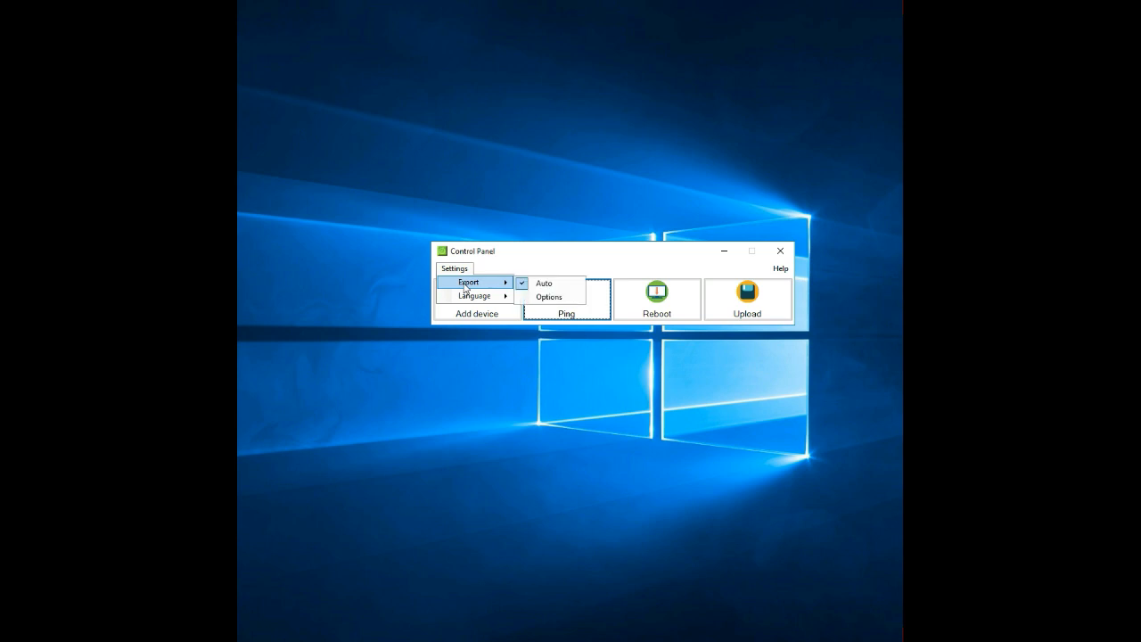
left_click(545, 298)
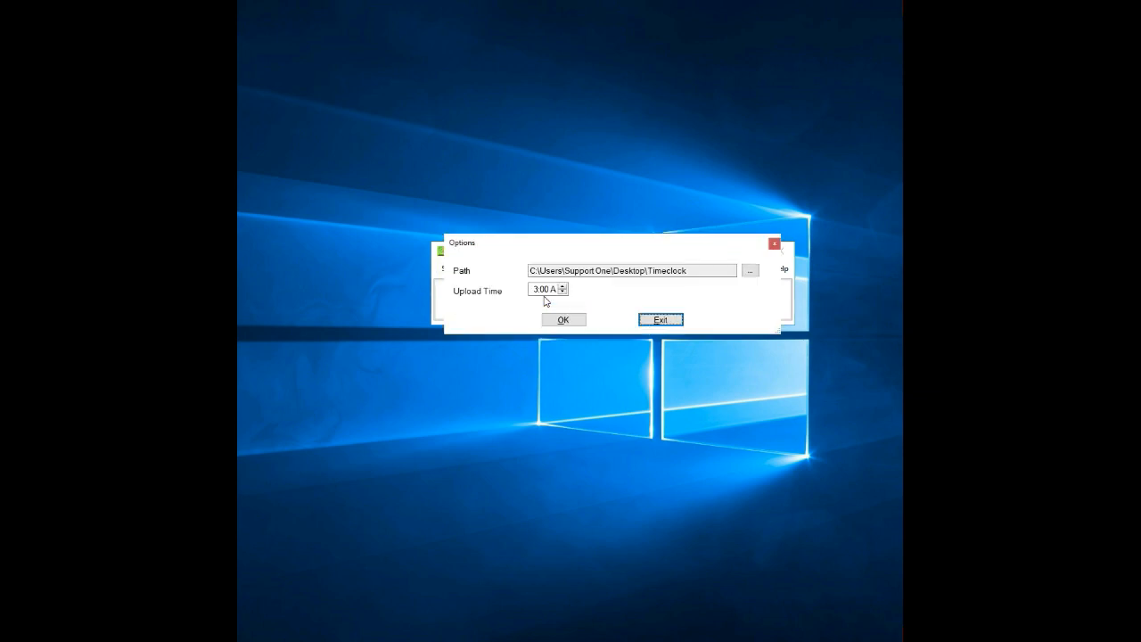
left_click(750, 271)
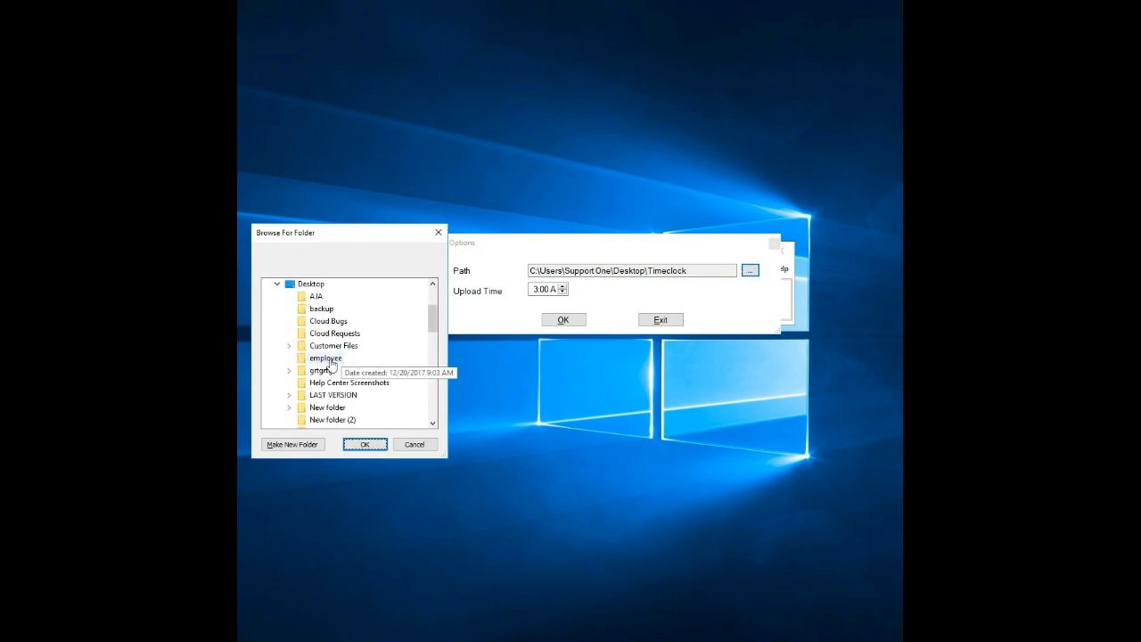
left_click(433, 424)
left_click(433, 424)
left_click(434, 424)
left_click(434, 425)
left_click(433, 424)
left_click(433, 425)
left_click(433, 425)
left_click(325, 395)
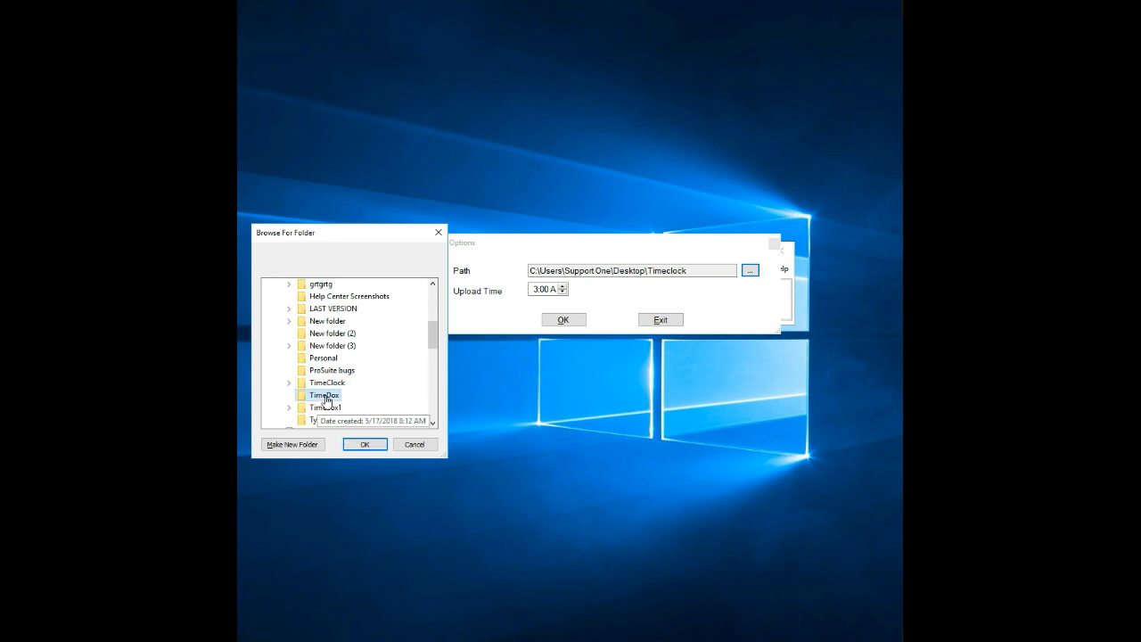
left_click(363, 444)
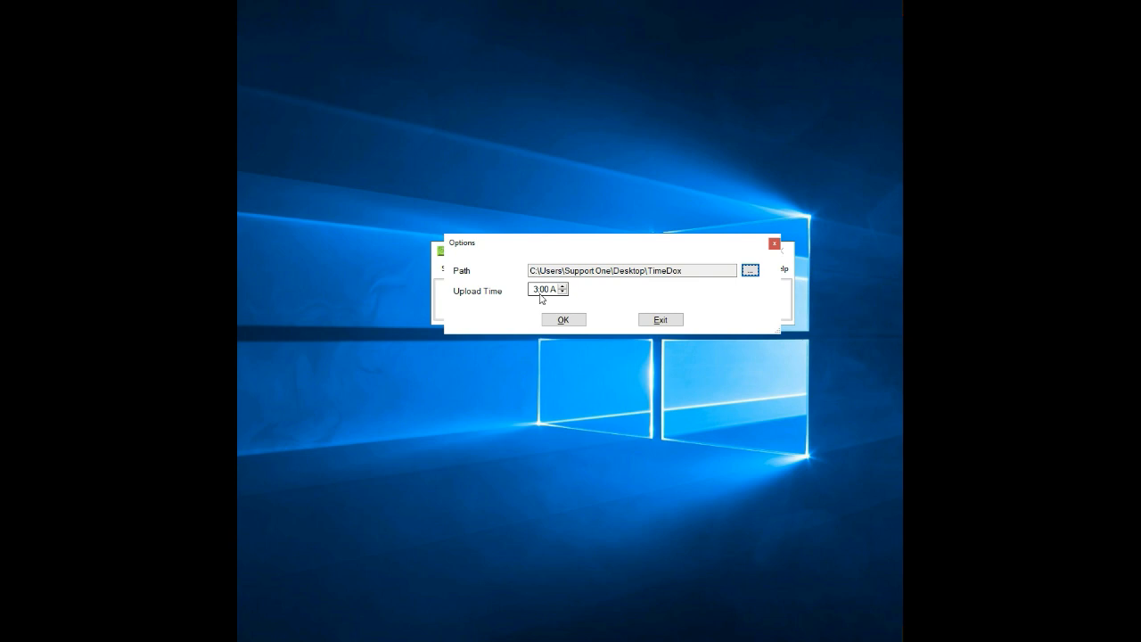
left_click(574, 322)
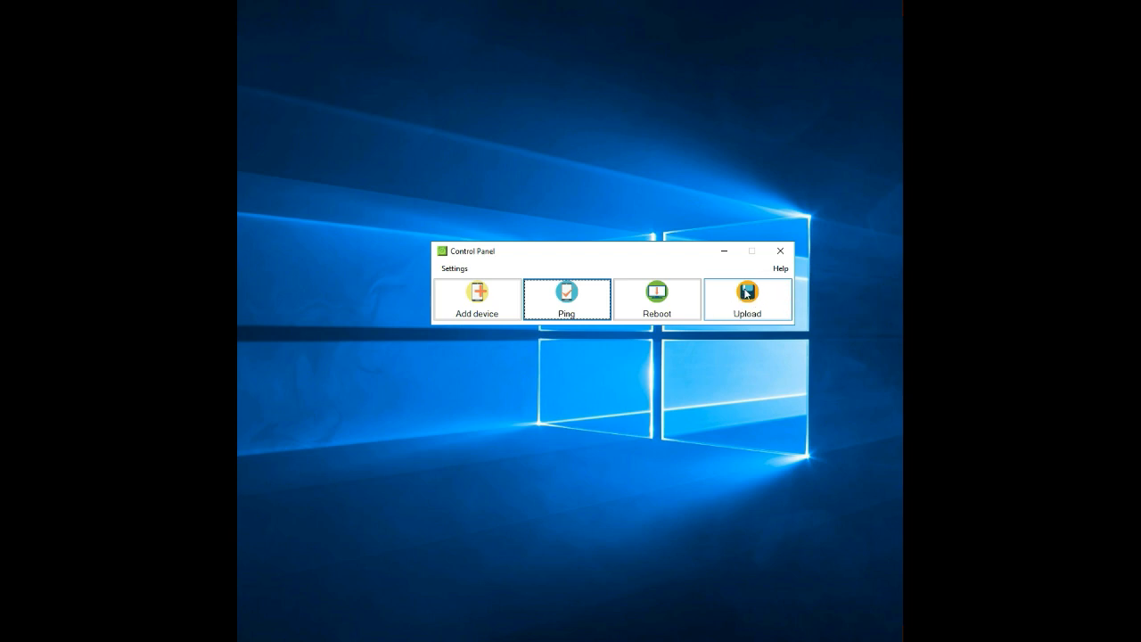
Choose the added device by its serial number and start uploading its data.
left_click(757, 303)
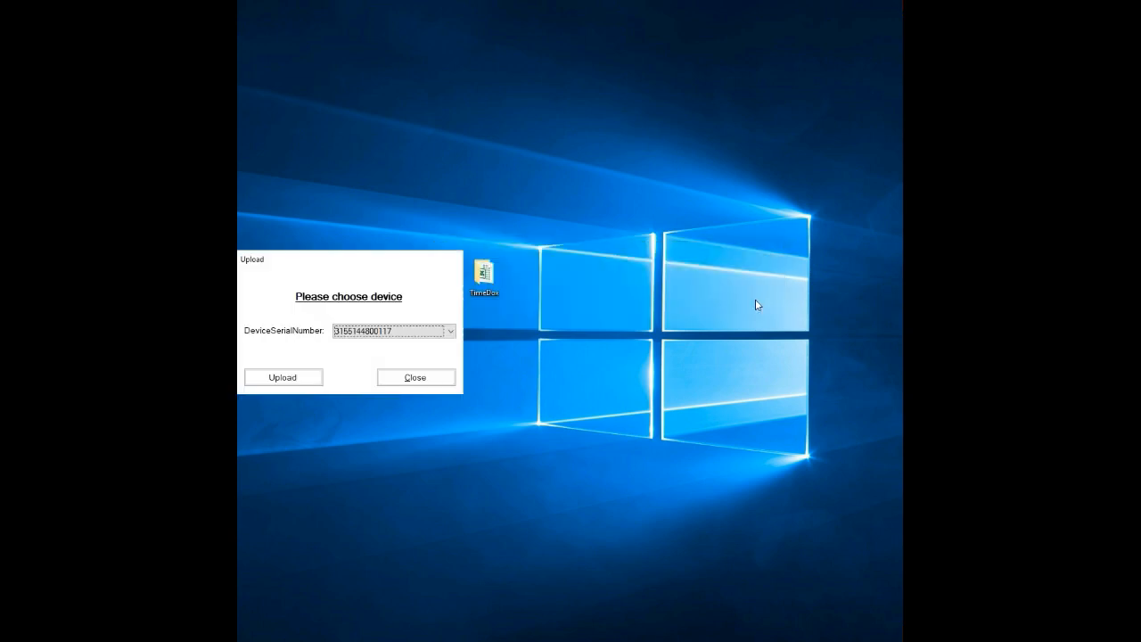
left_click_drag(362, 269, 561, 232)
left_click(654, 296)
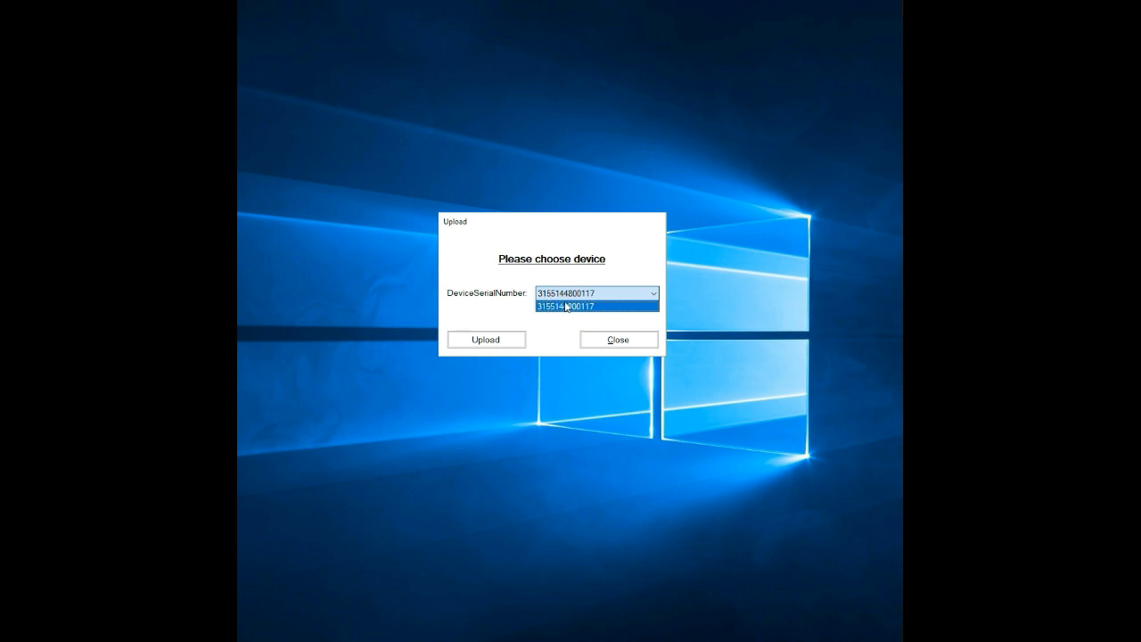
left_click(517, 316)
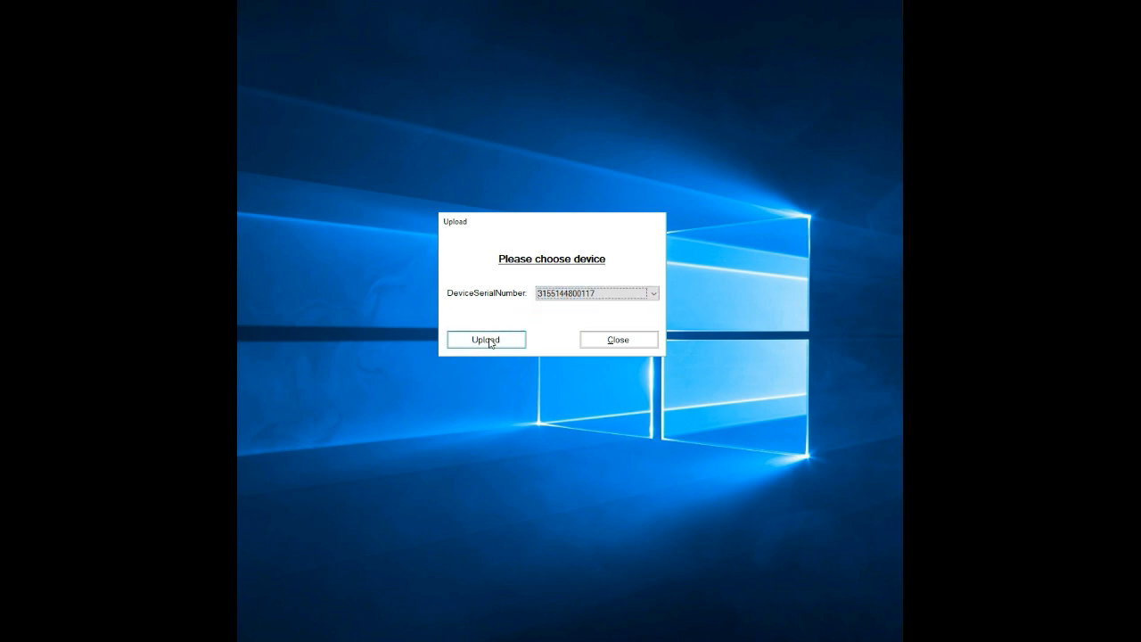
left_click(487, 340)
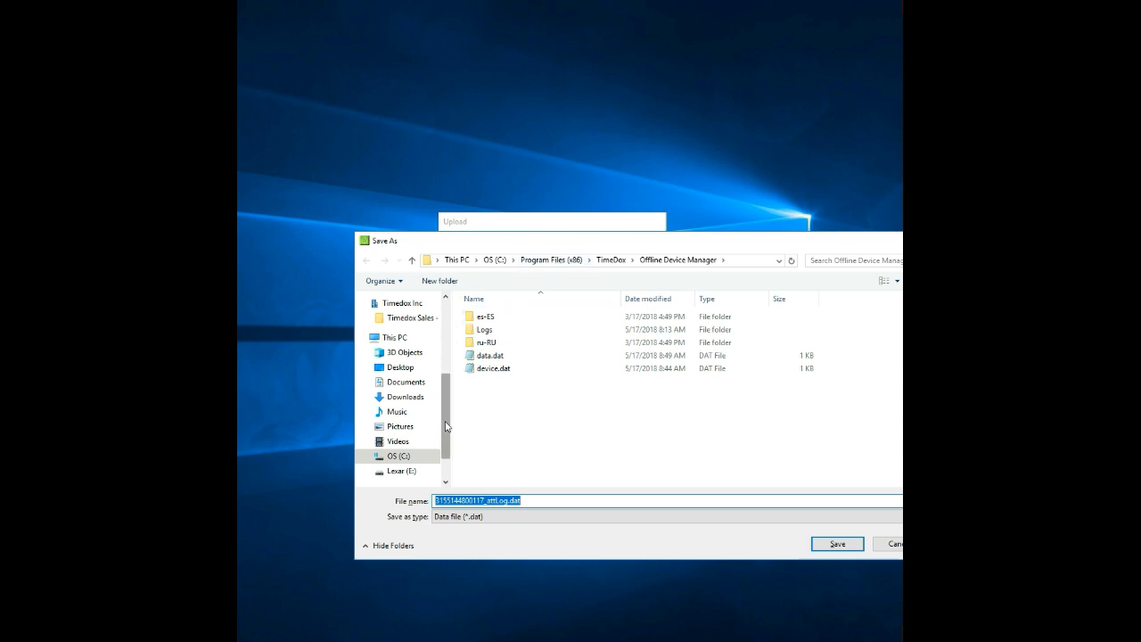
Save the attendance log .dat file in the Desktop's TimeDox folder under its suggested name, and close the upload window.
left_click_drag(446, 426, 444, 348)
left_click(400, 323)
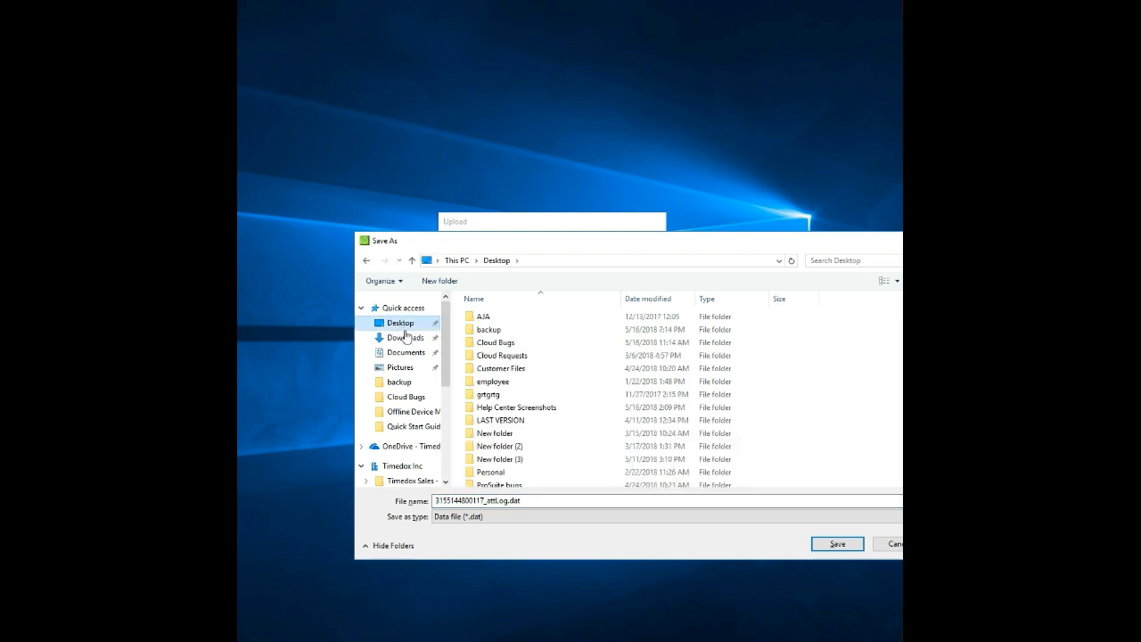
scroll(509, 387, "down", 2)
left_click(495, 429)
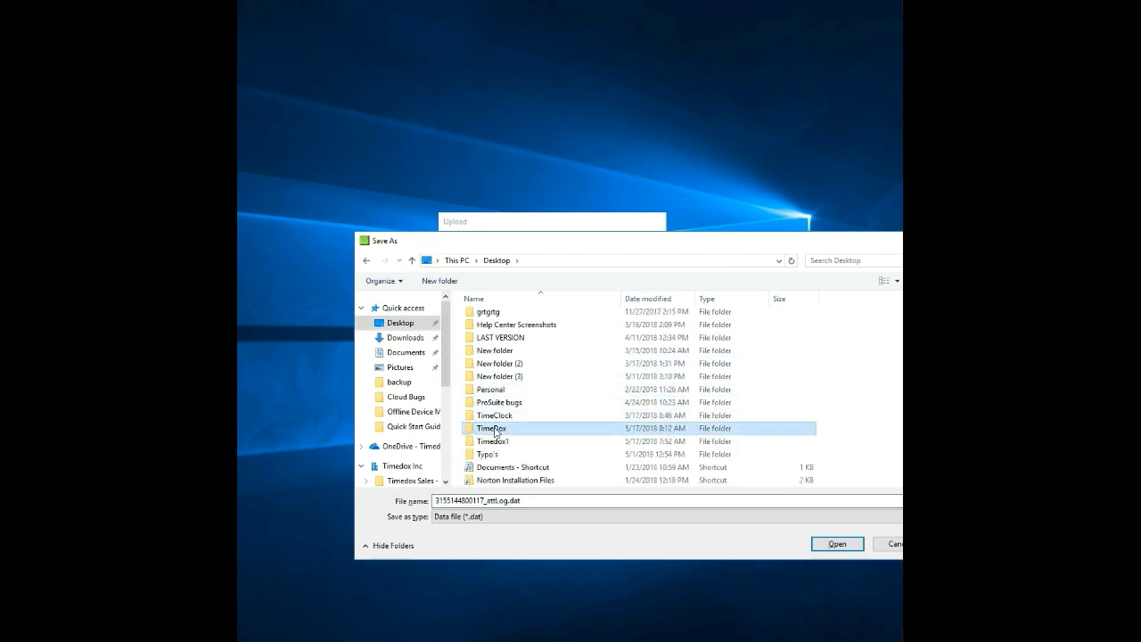
double_click(495, 430)
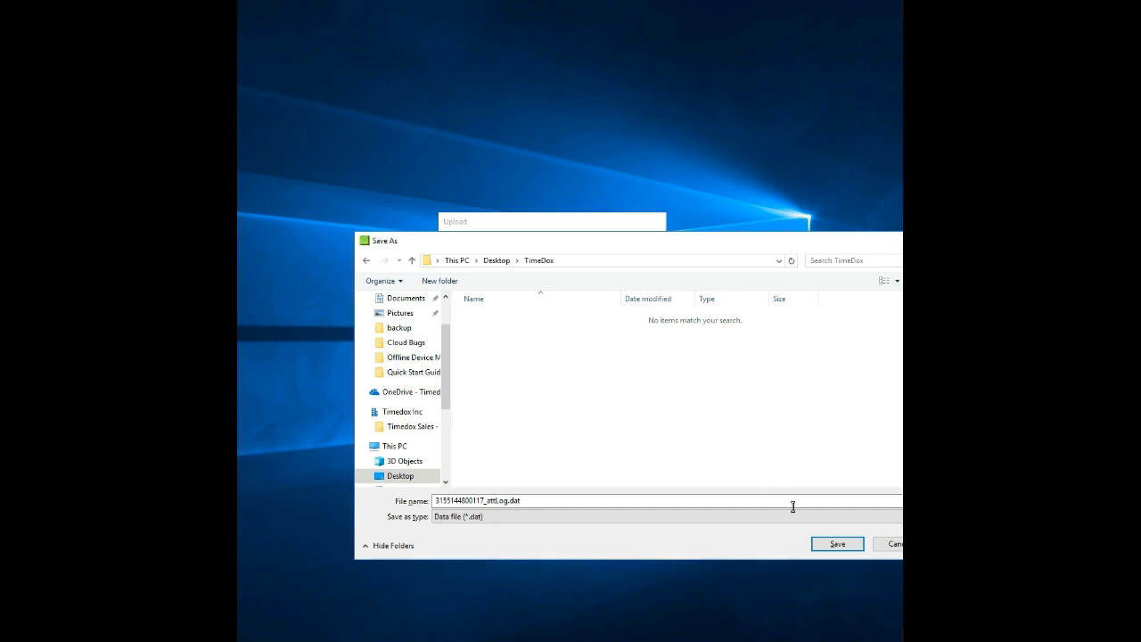
left_click(838, 546)
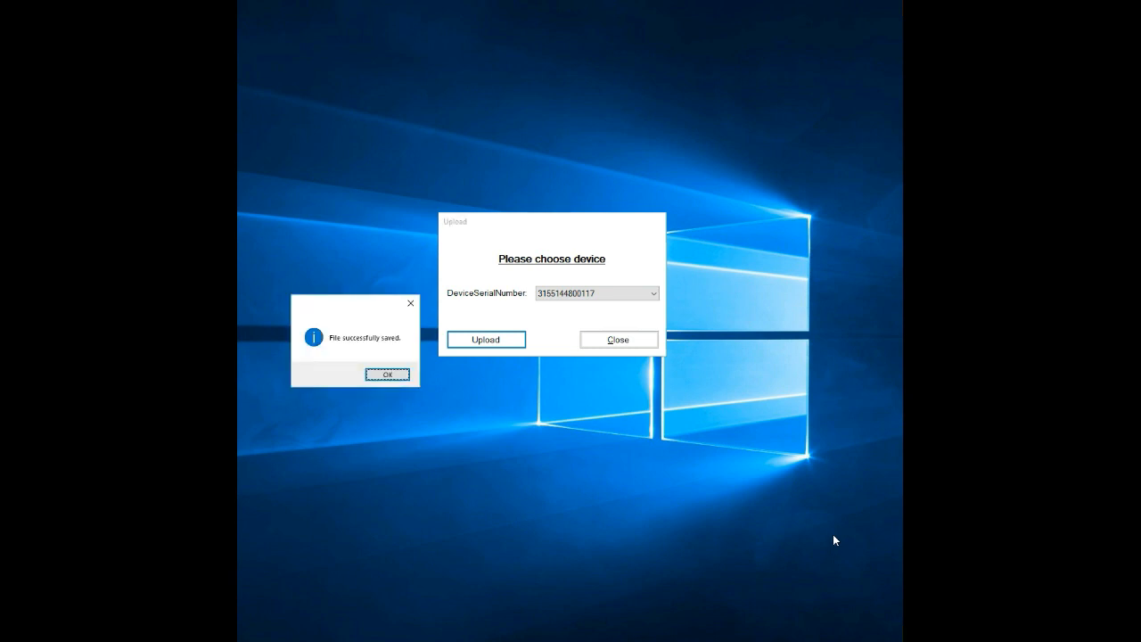
left_click_drag(359, 306, 547, 234)
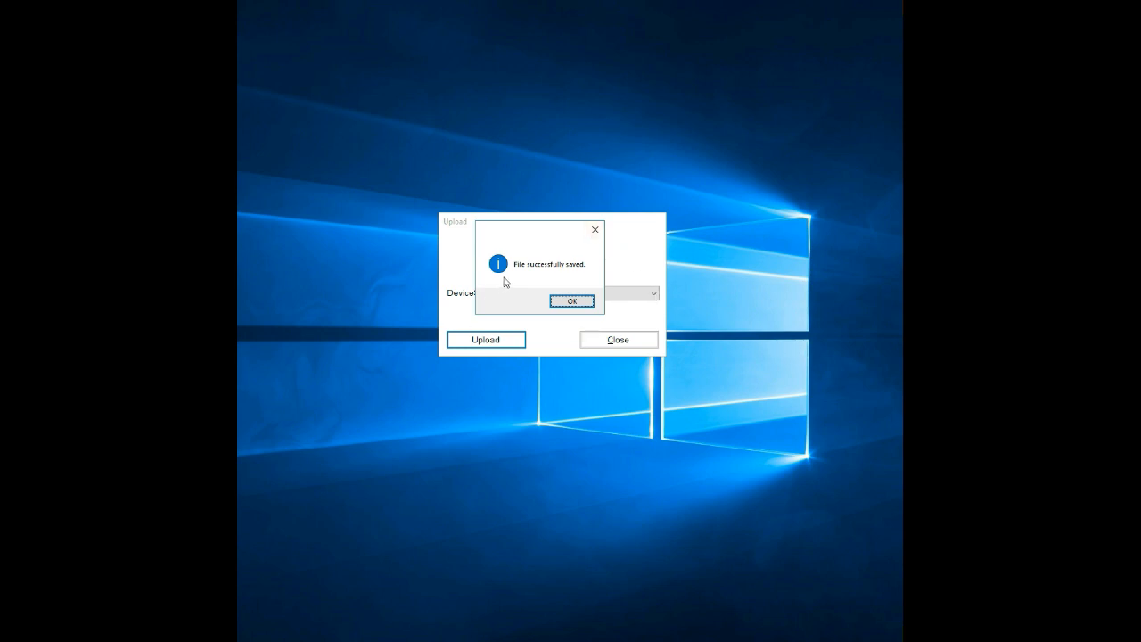
left_click(572, 301)
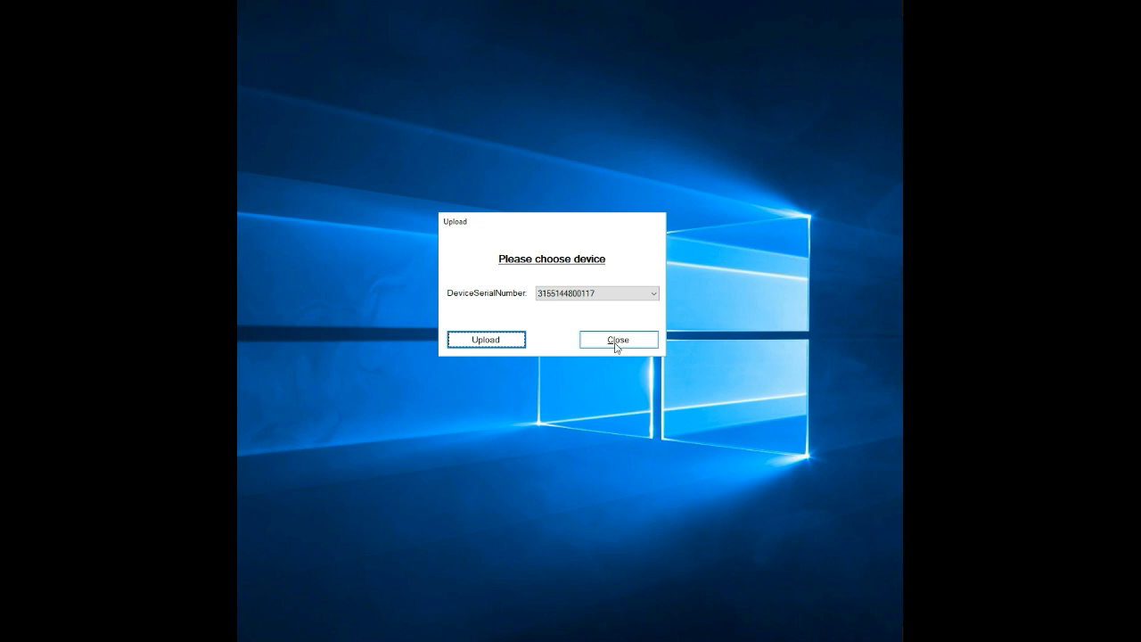
left_click(616, 341)
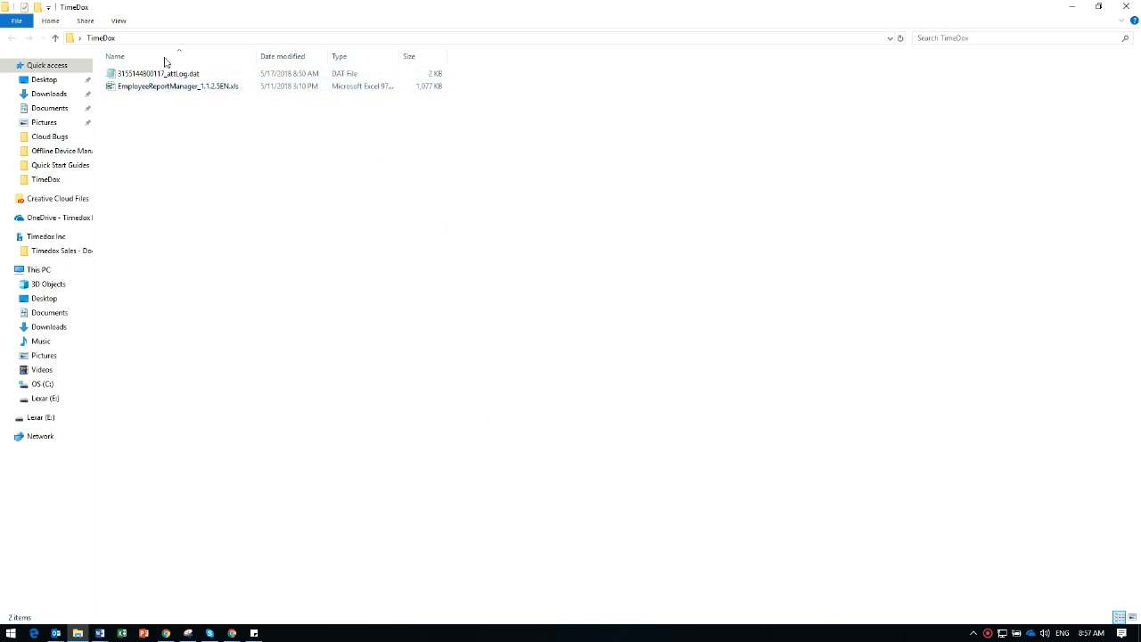
Open EmployeeReportManager_1.1.2.5EN.xls from the TimeDox folder and enable its macro content.
mouse_move(136, 78)
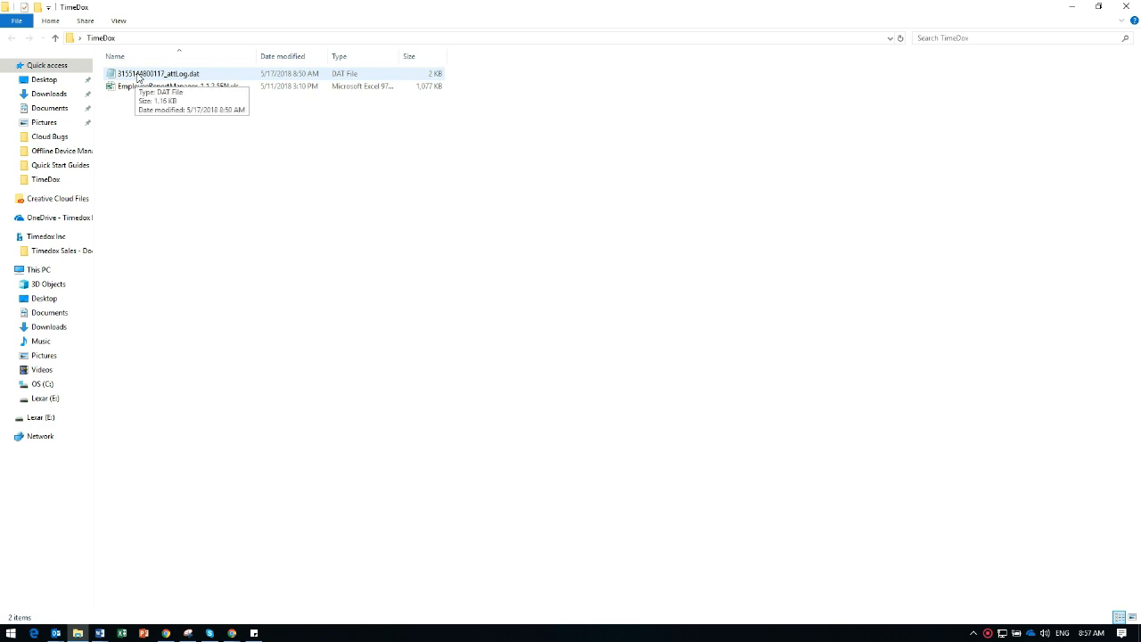
mouse_move(179, 94)
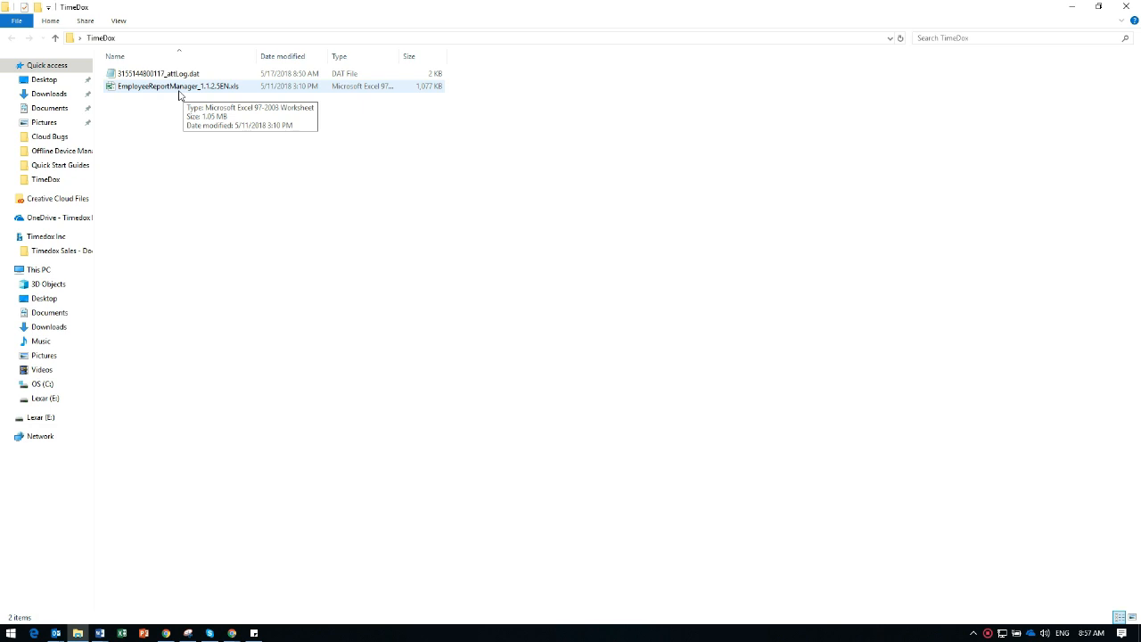
double_click(134, 88)
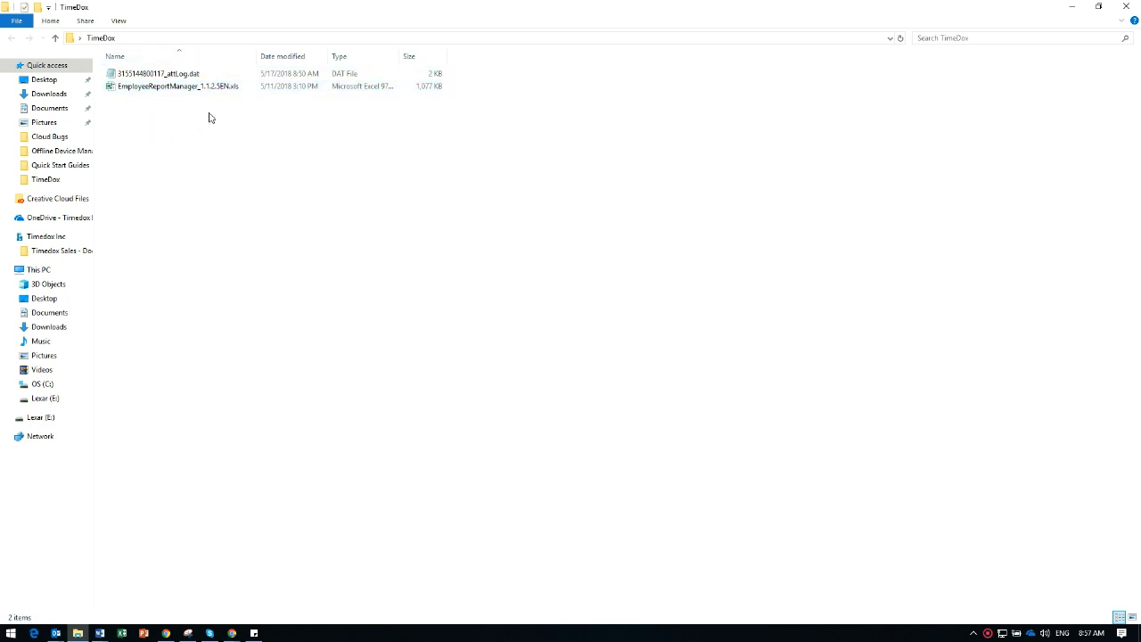
left_click(166, 89)
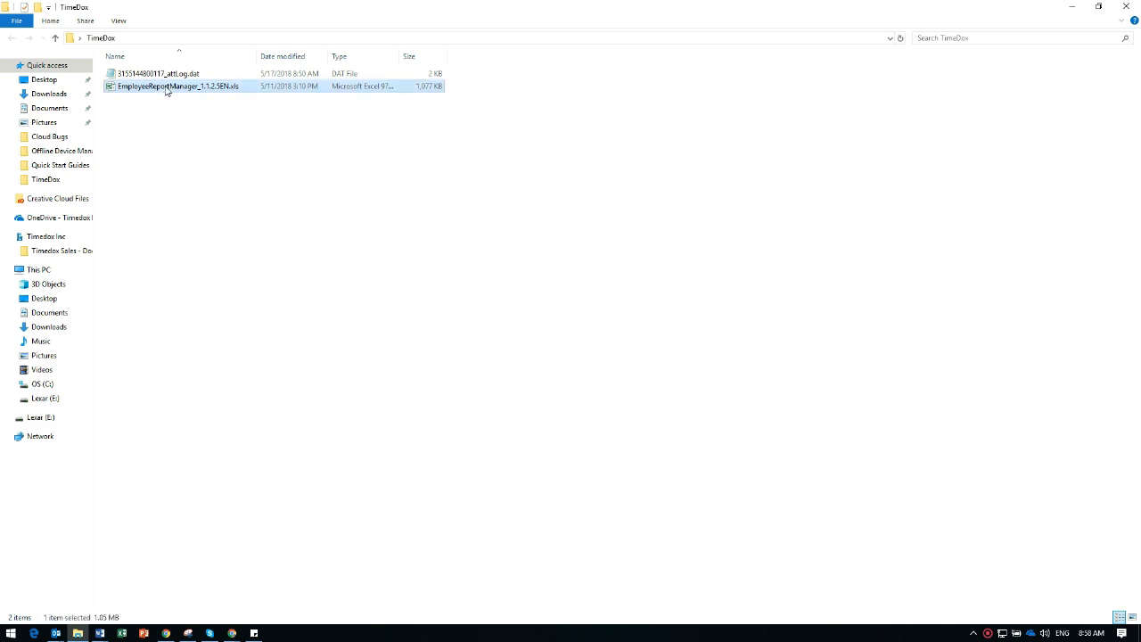
double_click(165, 86)
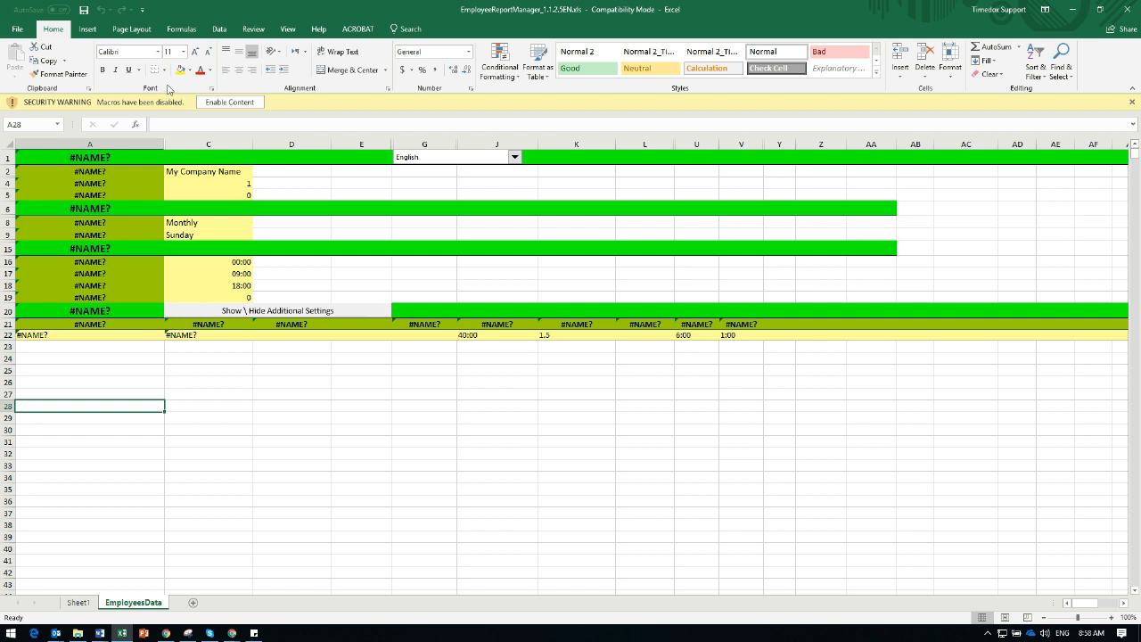
left_click(216, 102)
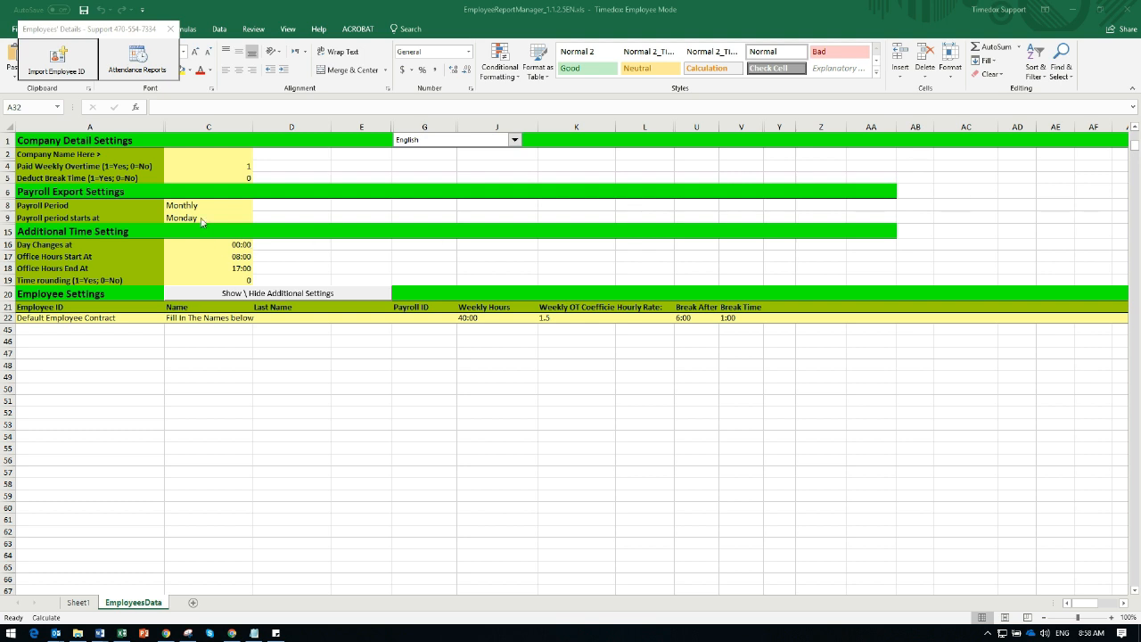
Enter ABC Company as the company name in the company detail settings.
left_click(192, 156)
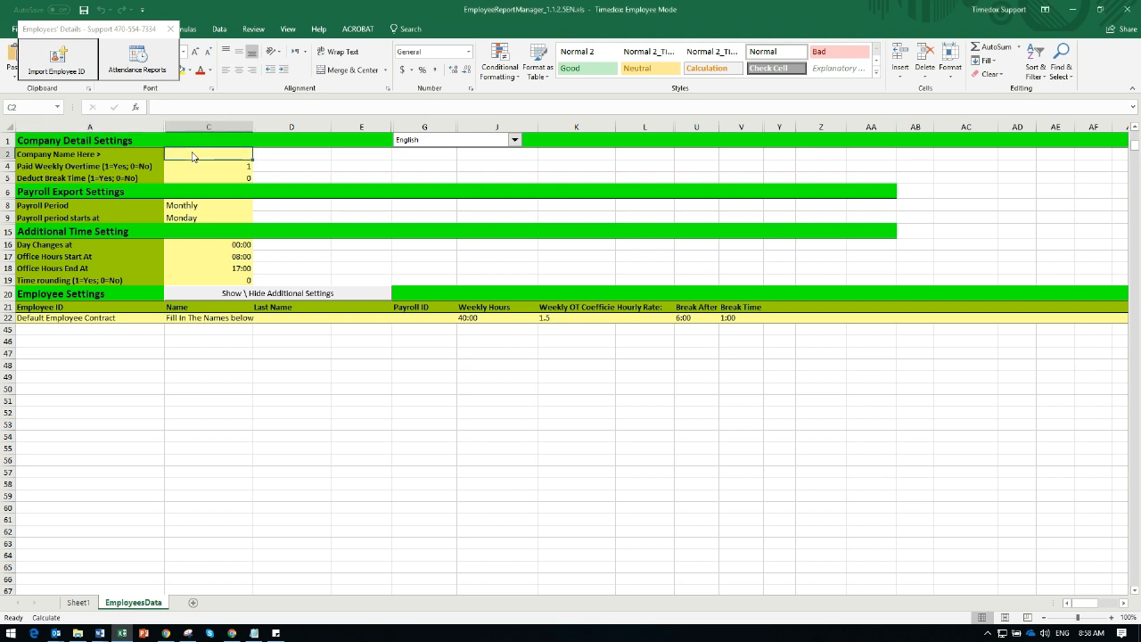
type("ABC")
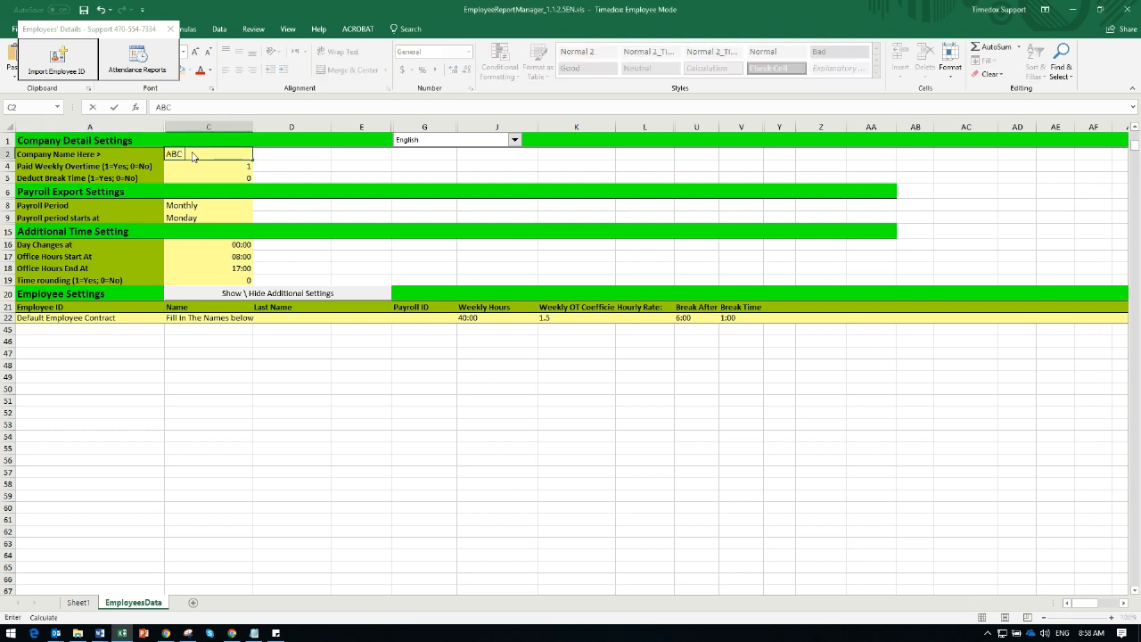
type(" Company")
key("Tab")
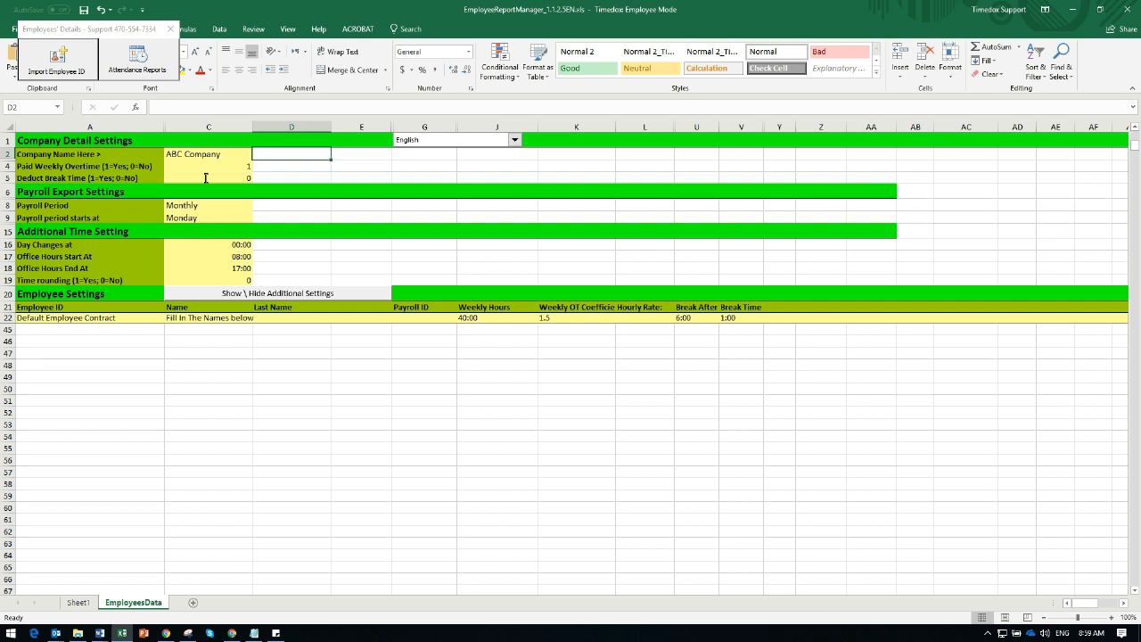
Choose 0 for the Deduct Break Time setting so that breaks are not deducted.
left_click(206, 179)
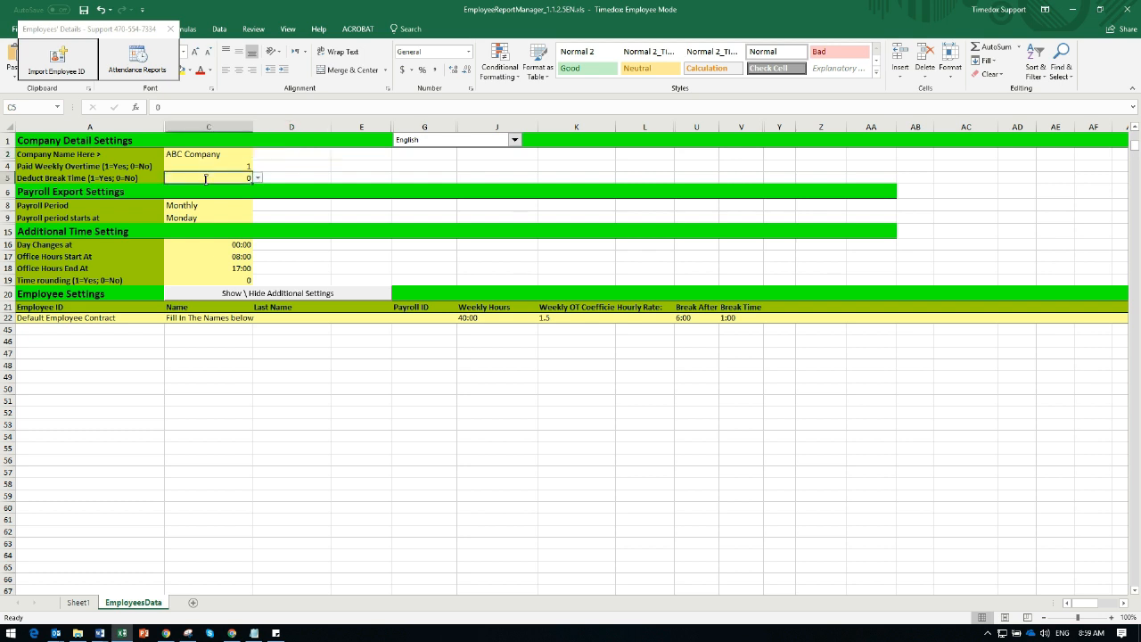
left_click(257, 179)
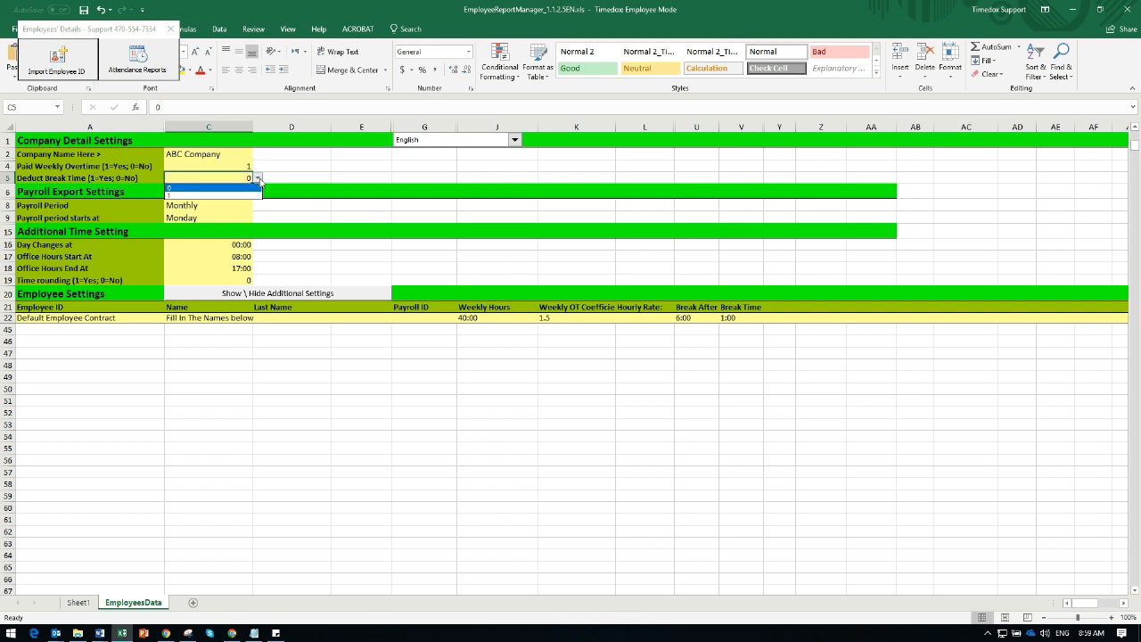
left_click(212, 189)
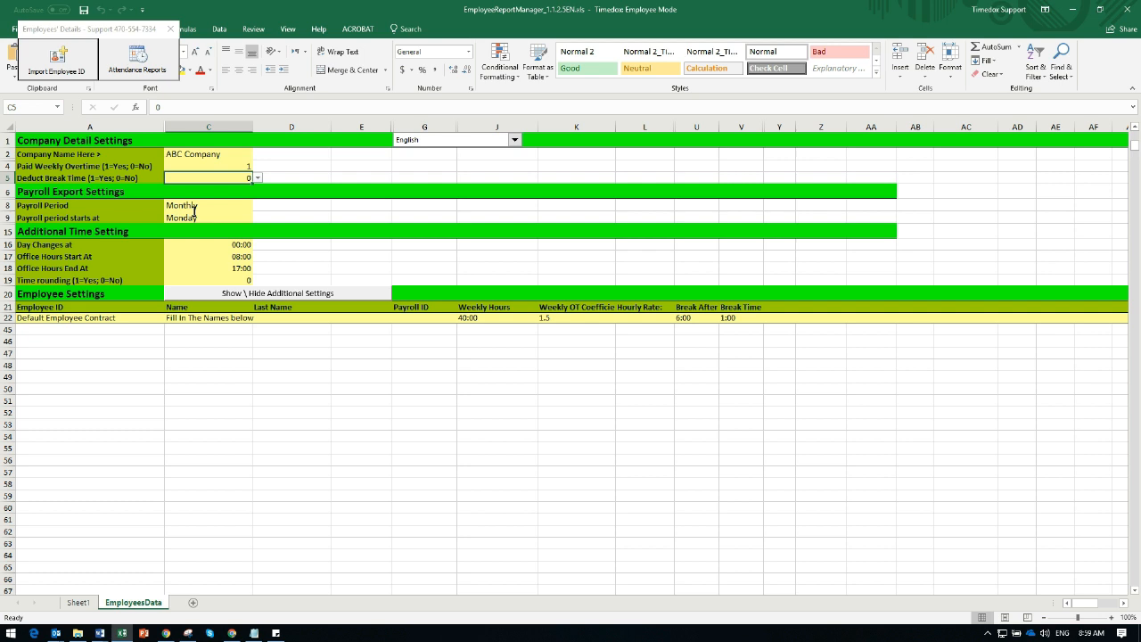
Set the payroll period to Bi Weekly and look through the start days offered for it.
left_click(241, 205)
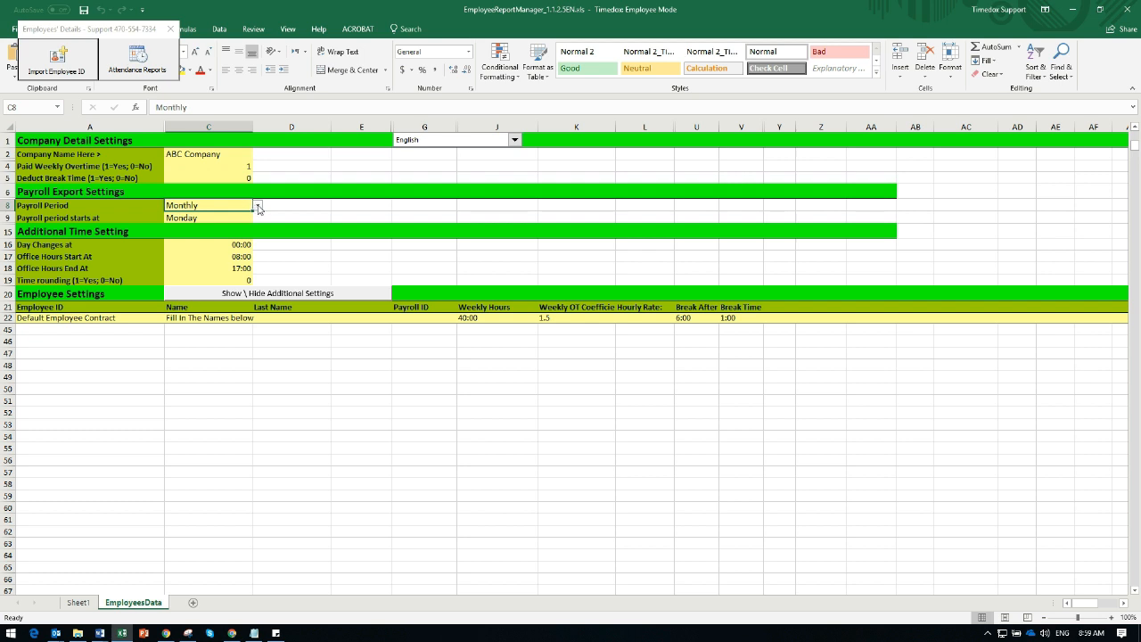
left_click(258, 206)
left_click(258, 206)
left_click(258, 206)
left_click(211, 230)
left_click(219, 220)
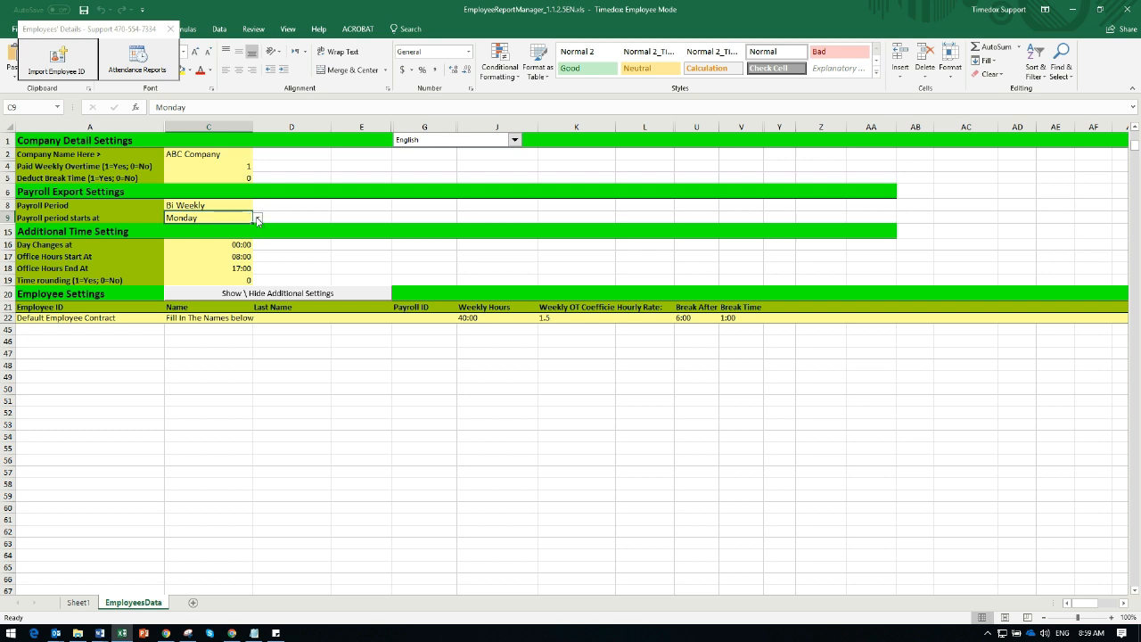
left_click(258, 219)
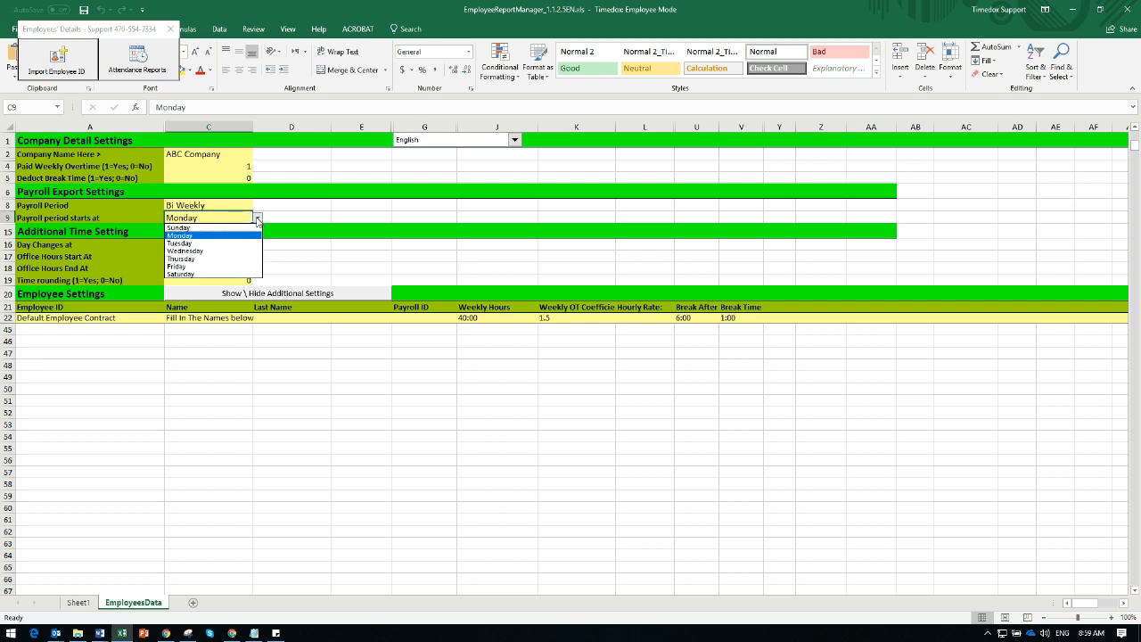
left_click(258, 219)
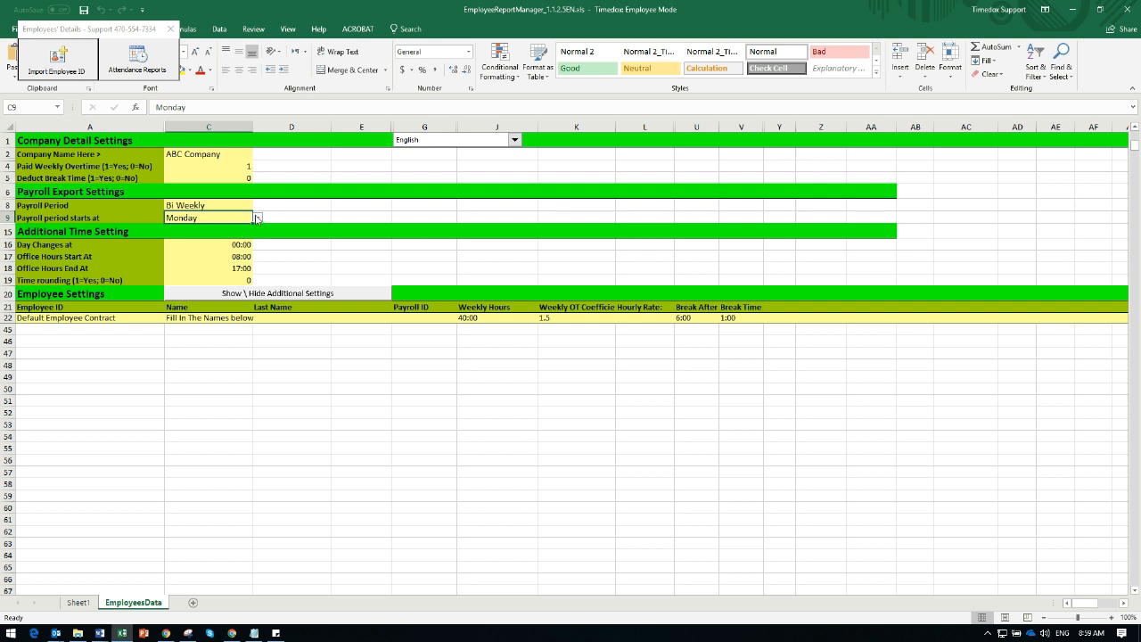
Switch the payroll period to Monthly and look through the start dates offered for it.
left_click(246, 206)
left_click(258, 206)
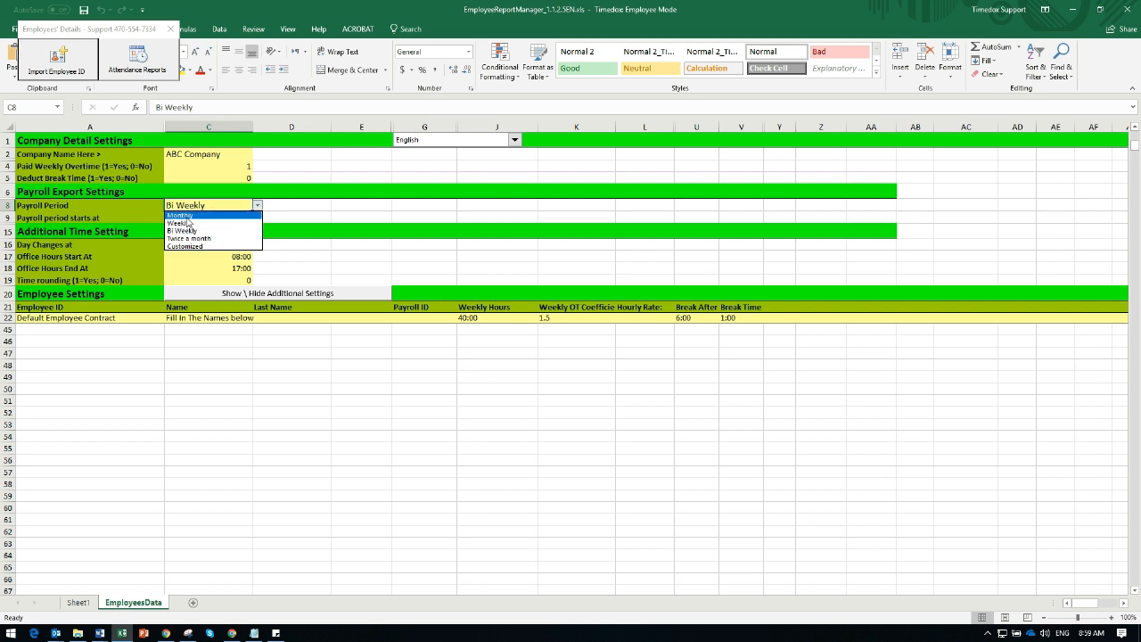
left_click(183, 215)
left_click(230, 219)
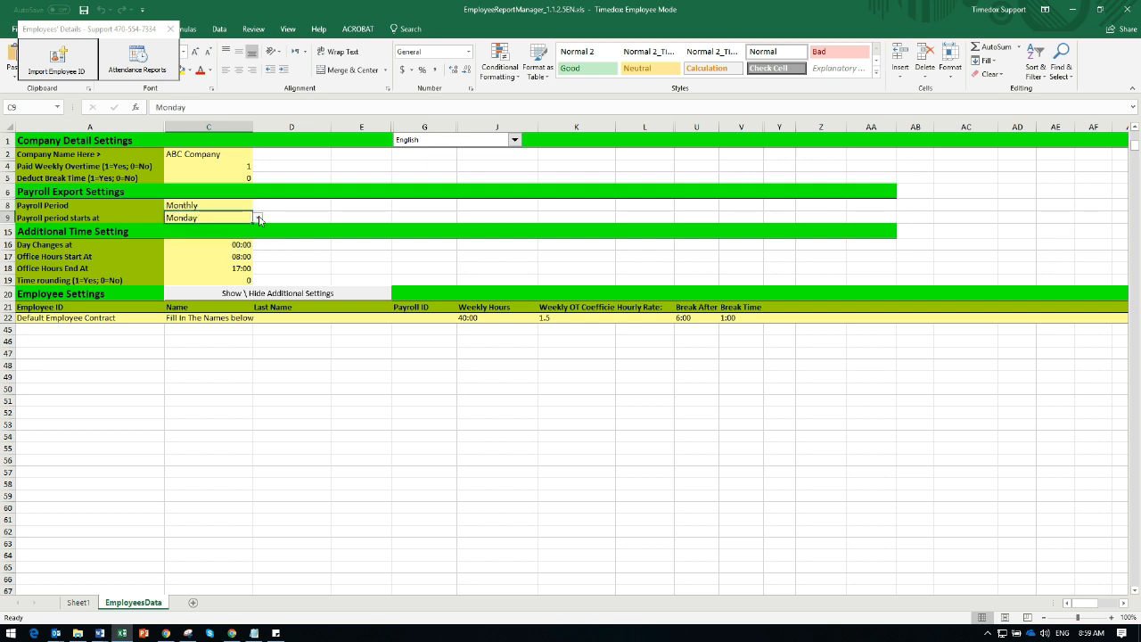
left_click(257, 218)
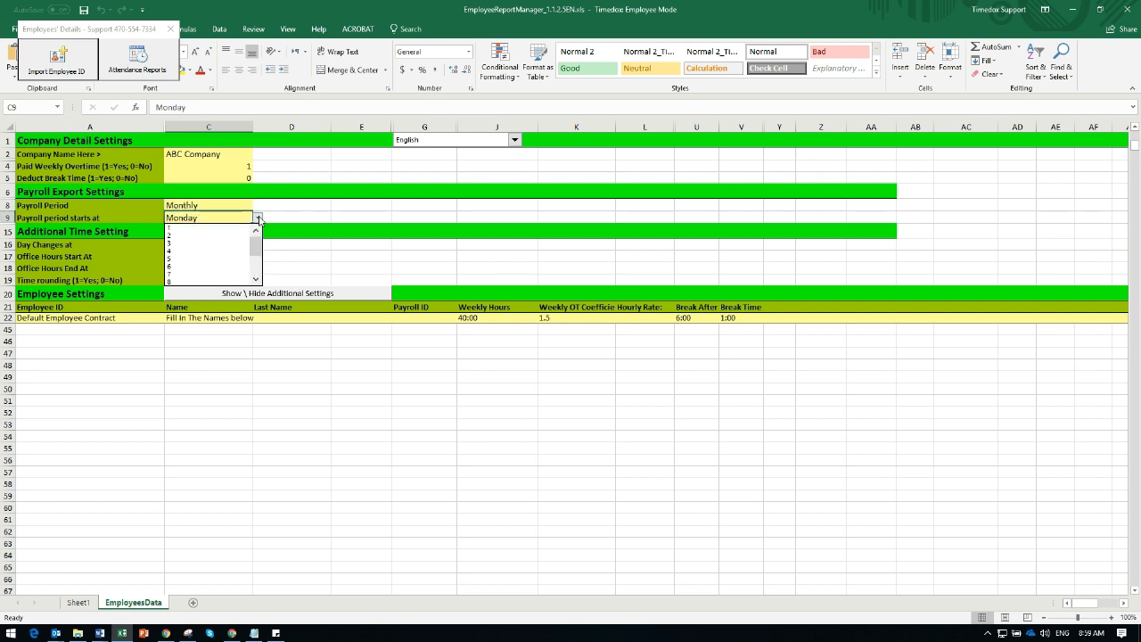
left_click(258, 220)
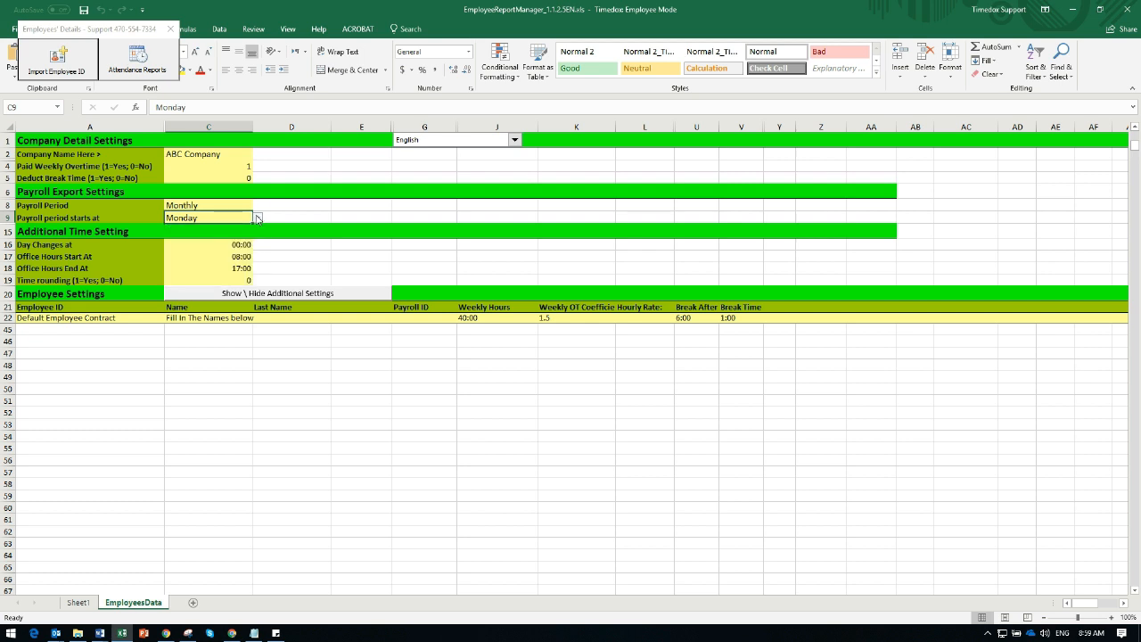
Set the payroll period to Bi Weekly with Sunday as the day it starts.
left_click(218, 205)
left_click(258, 210)
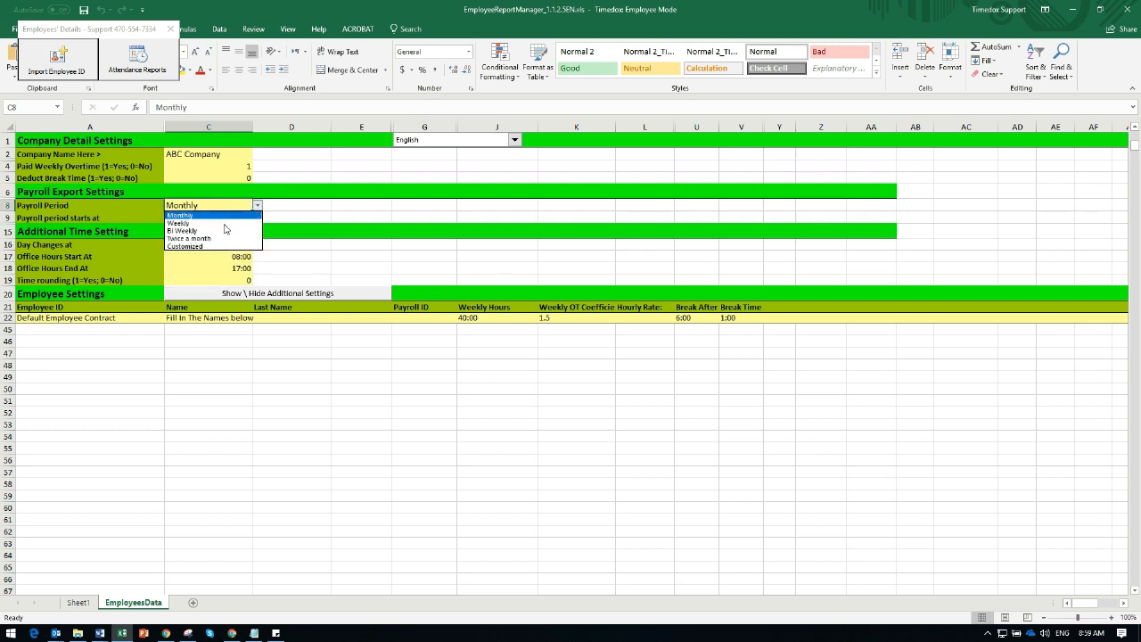
left_click(204, 228)
left_click(218, 218)
left_click(256, 220)
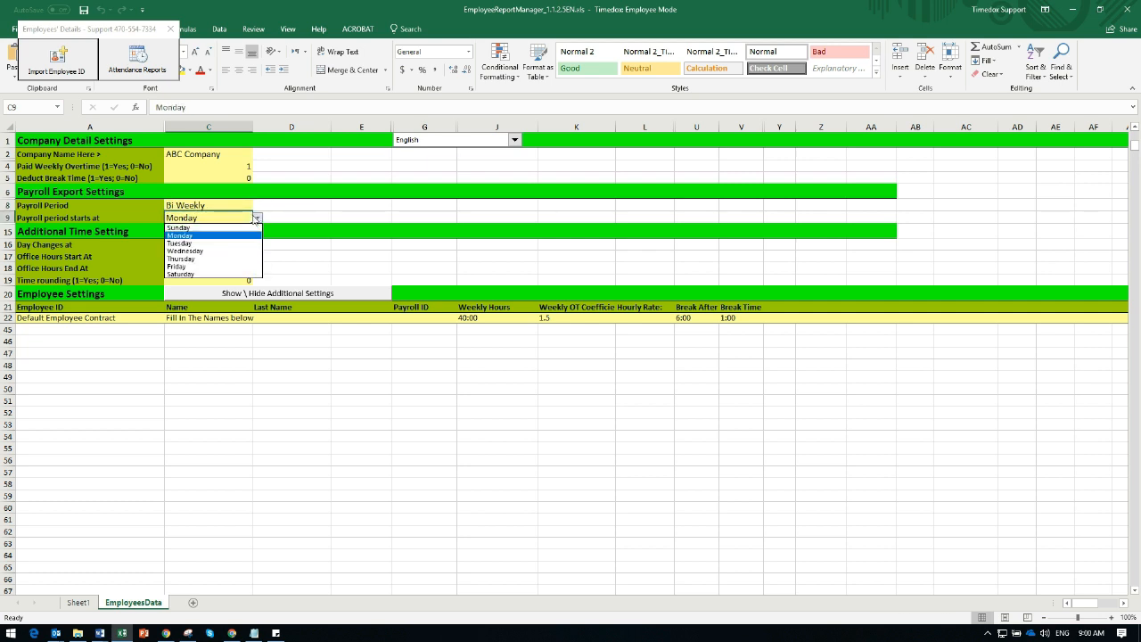
left_click(180, 230)
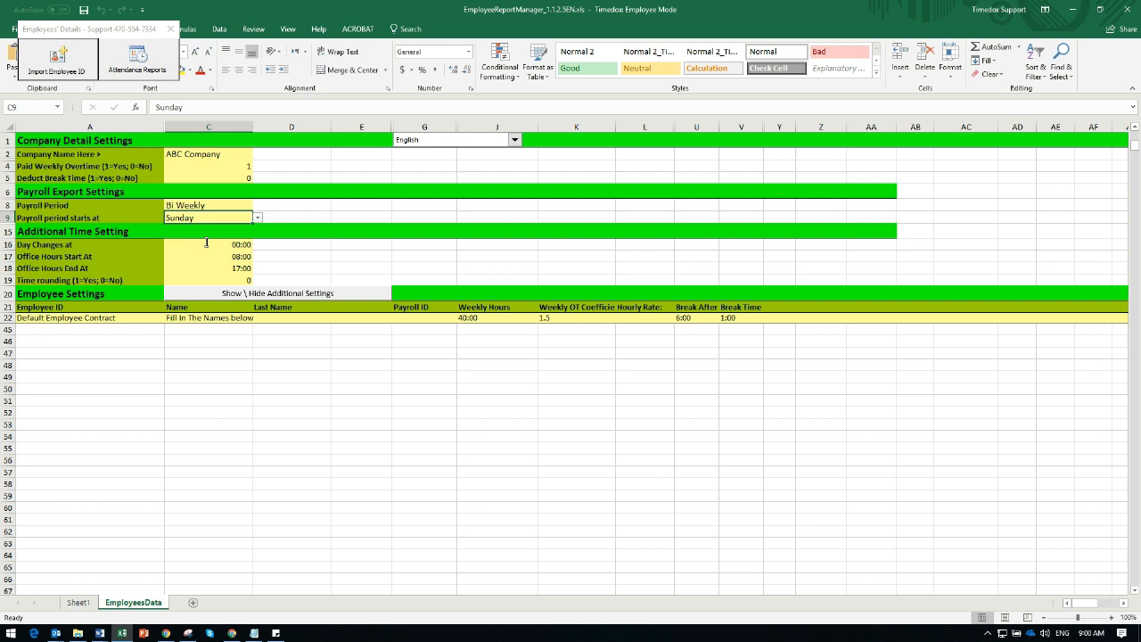
Review the options for Day Changes at and Time rounding in the additional time settings.
left_click(206, 242)
left_click(258, 245)
left_click(257, 245)
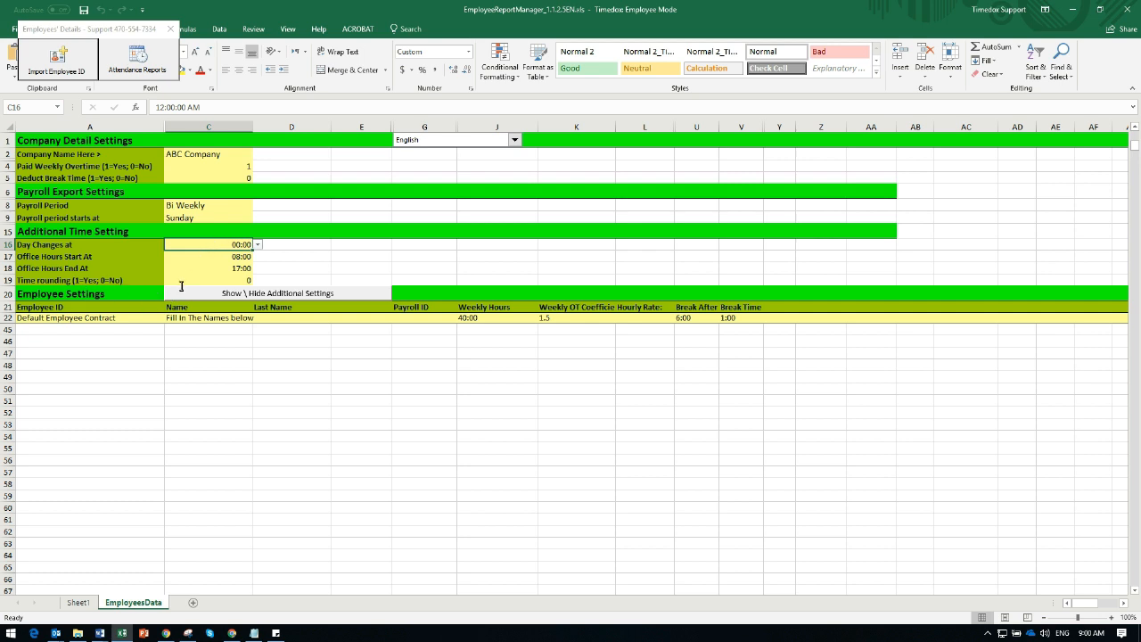
left_click(226, 281)
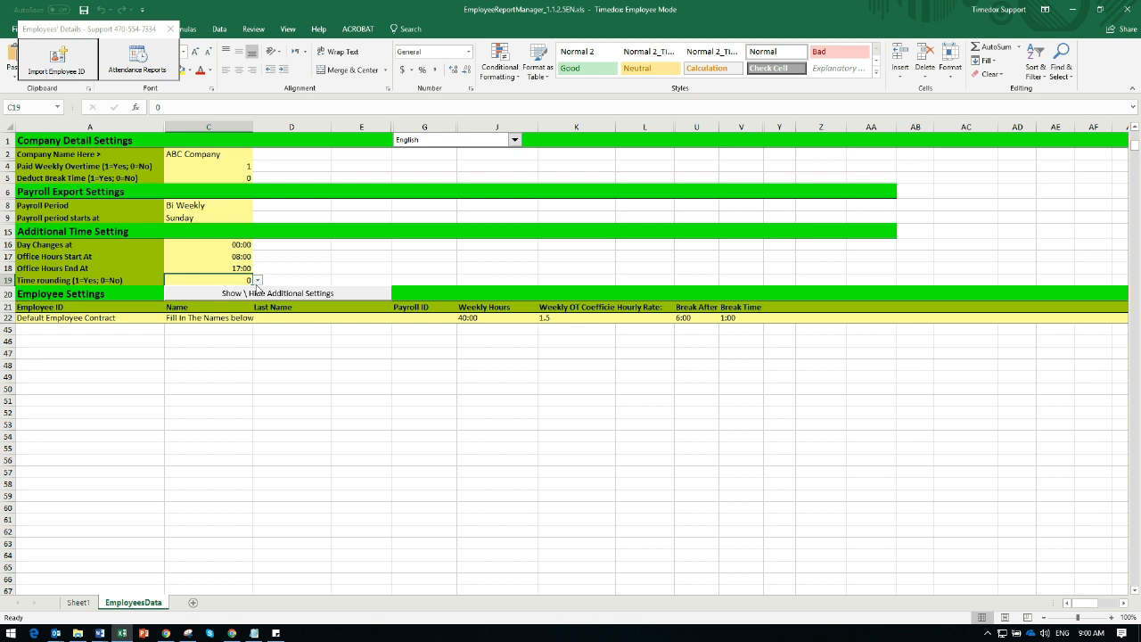
left_click(258, 281)
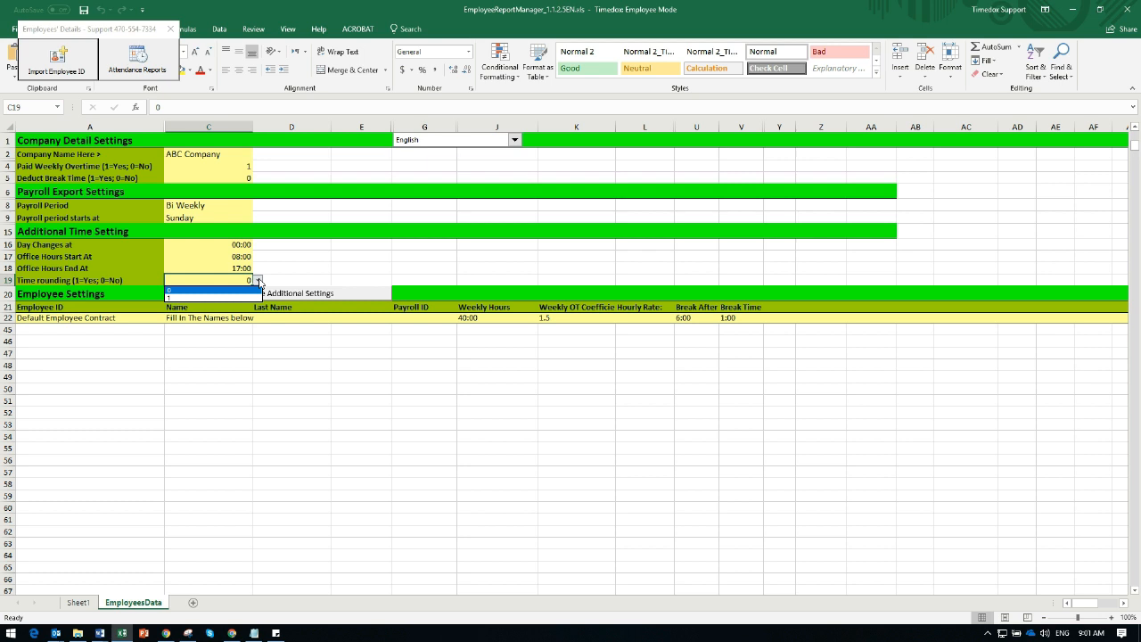
left_click(218, 333)
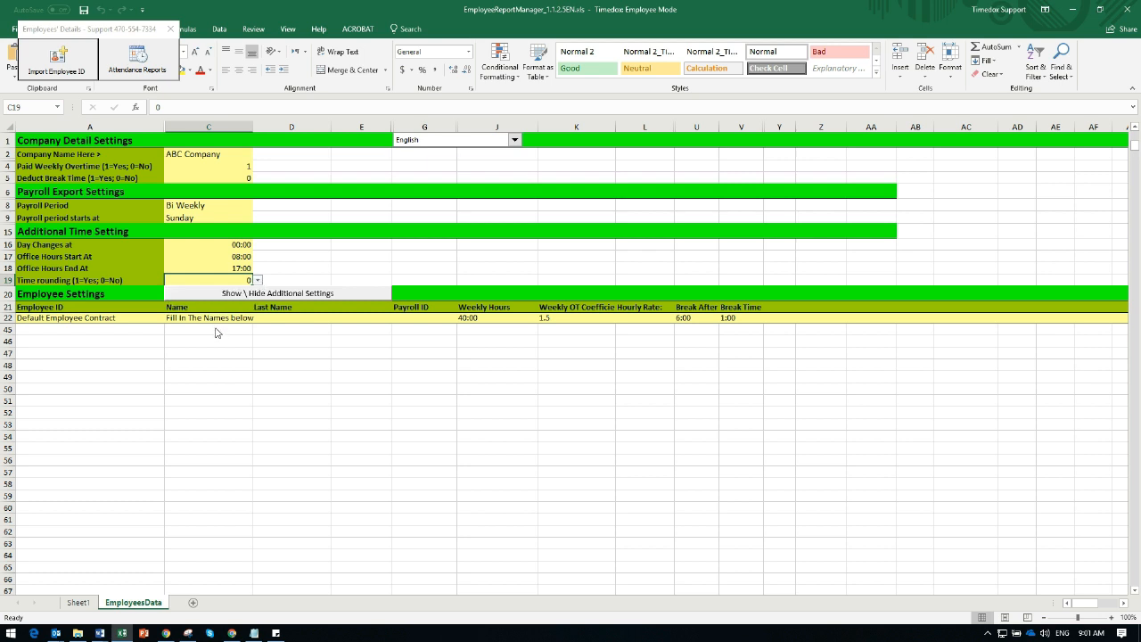
left_click(260, 297)
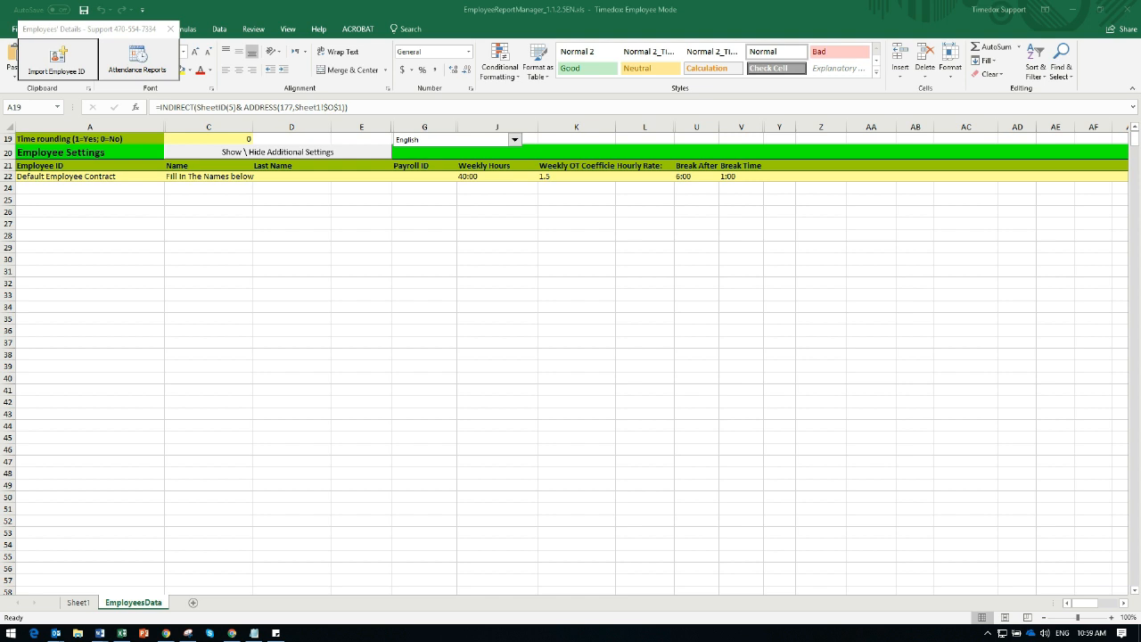
left_click(53, 65)
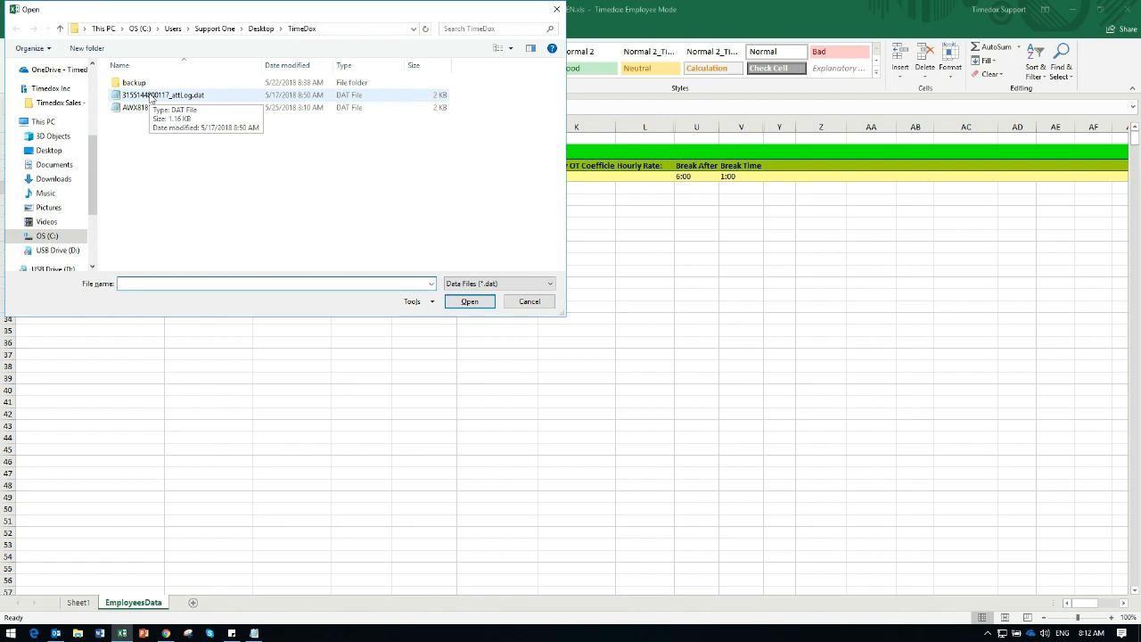
left_click(150, 96)
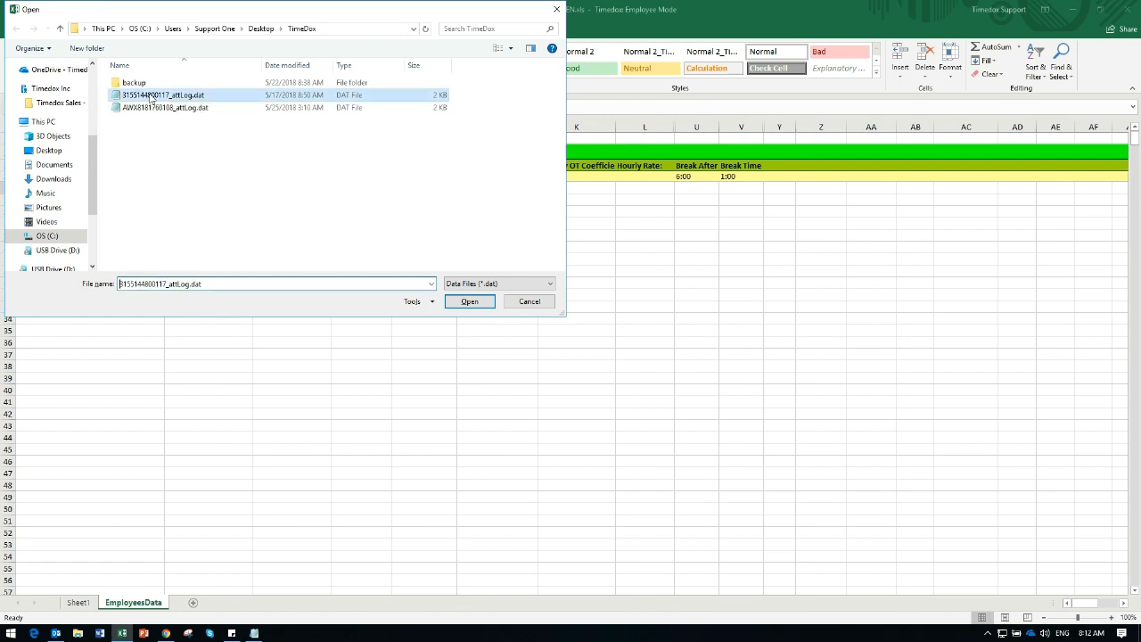
left_click(471, 304)
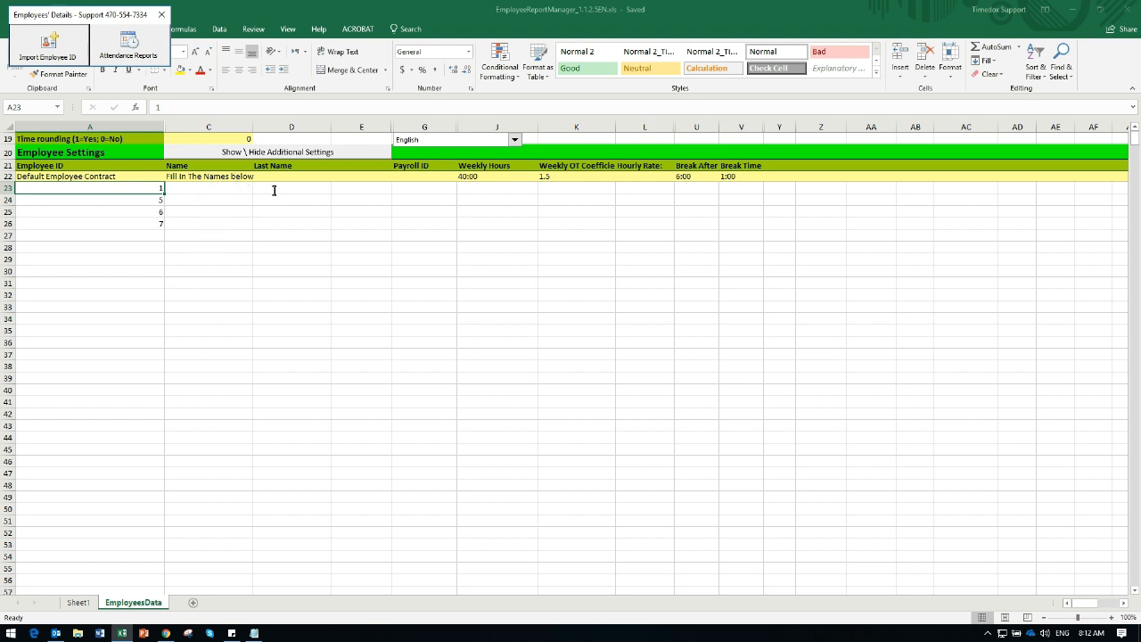
Fill in the first and last names of the first two imported employees in rows 23 and 24.
left_click(207, 190)
type("Michael")
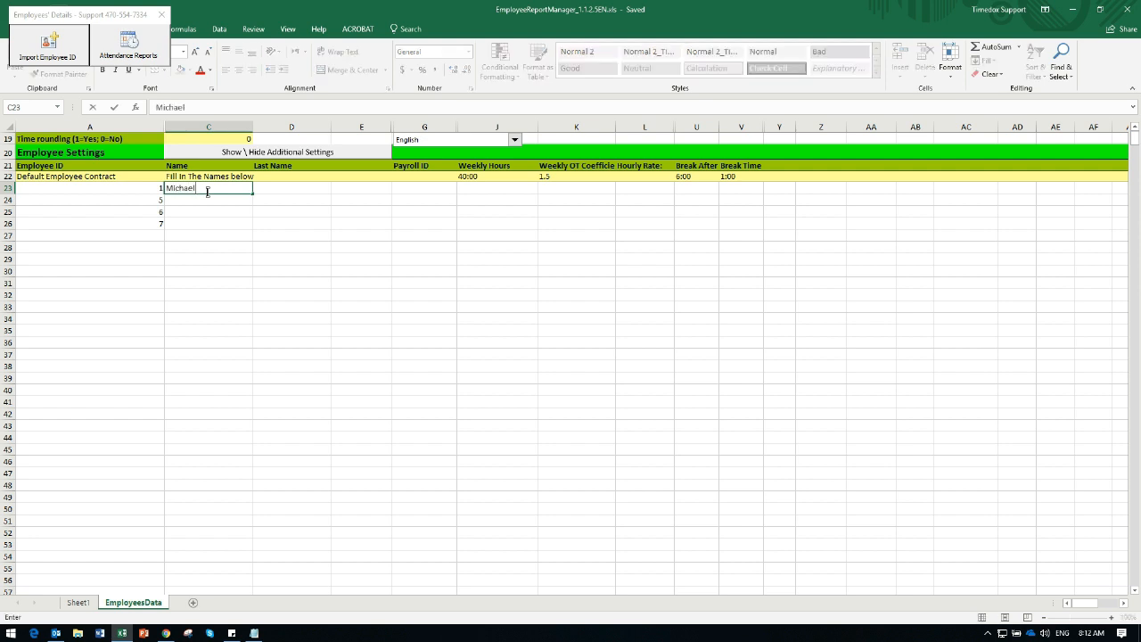
key("Tab")
type("Jones")
key("Return")
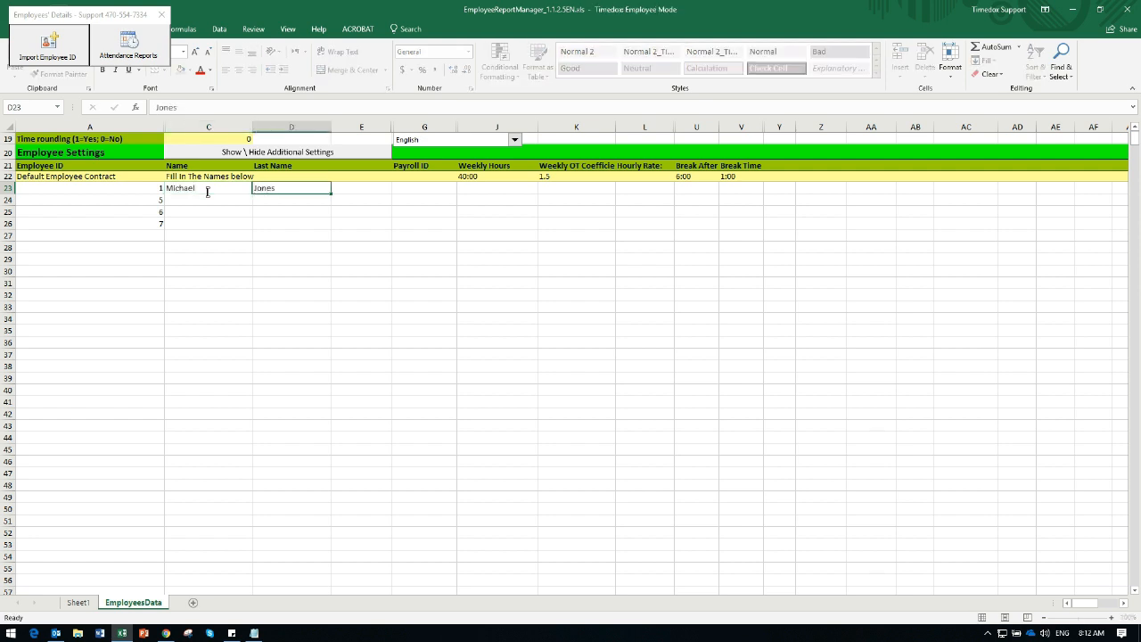
type("Brad")
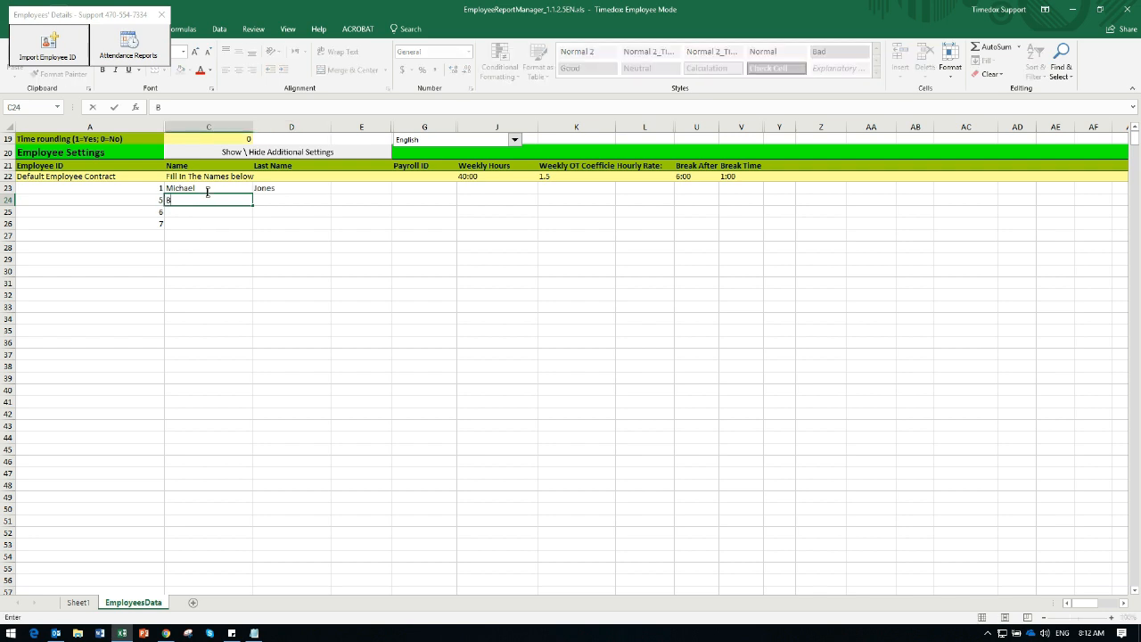
key("Tab")
type("Davis")
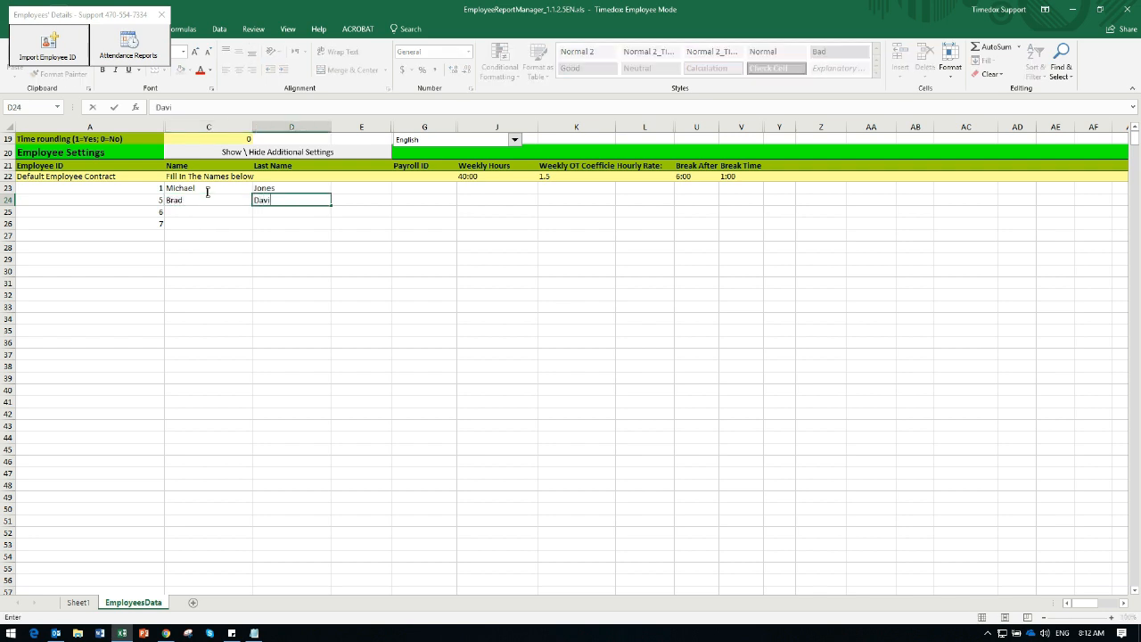
Fill in the first and last names of the remaining two employees in rows 25 and 26.
key("Tab")
key("Down")
key("Left")
key("Left")
type("Clara")
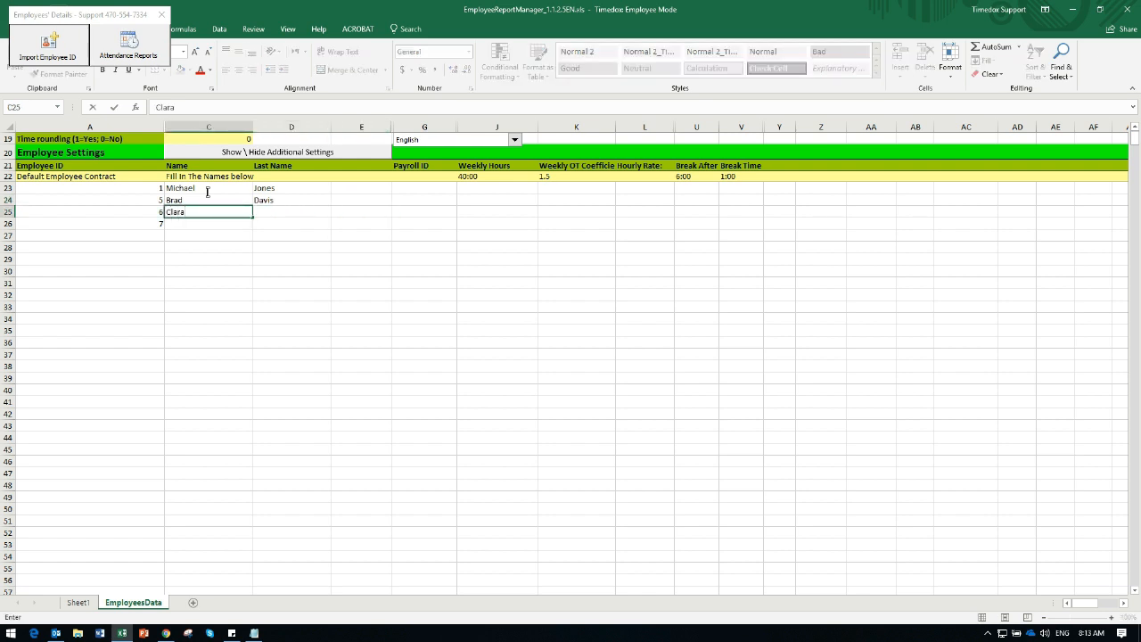
key("Tab")
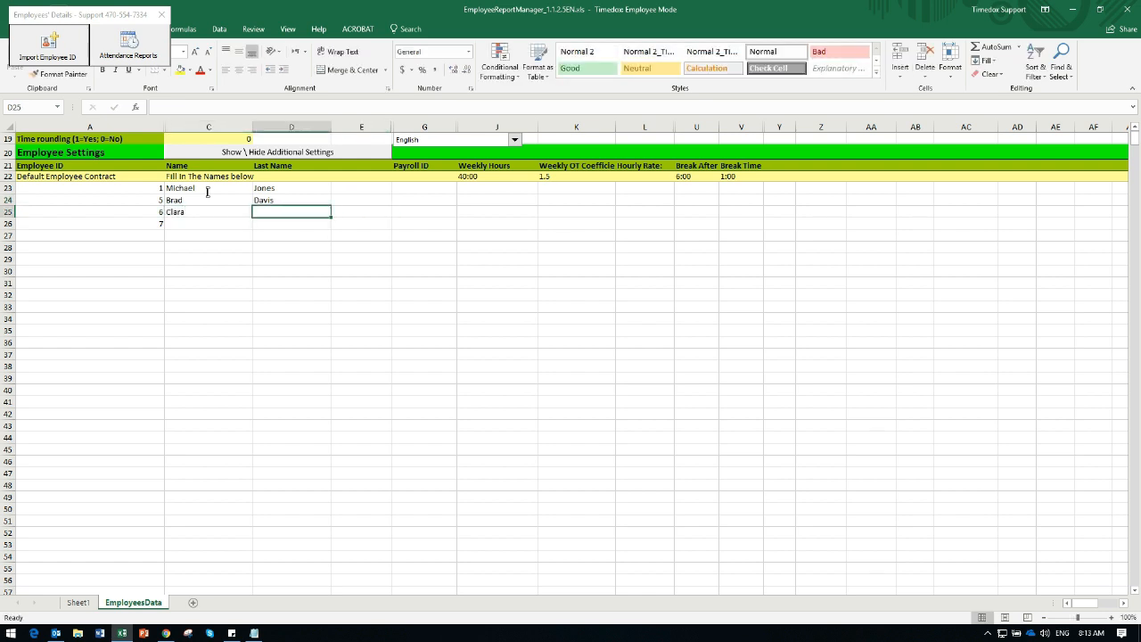
type("Johnson")
key("Return")
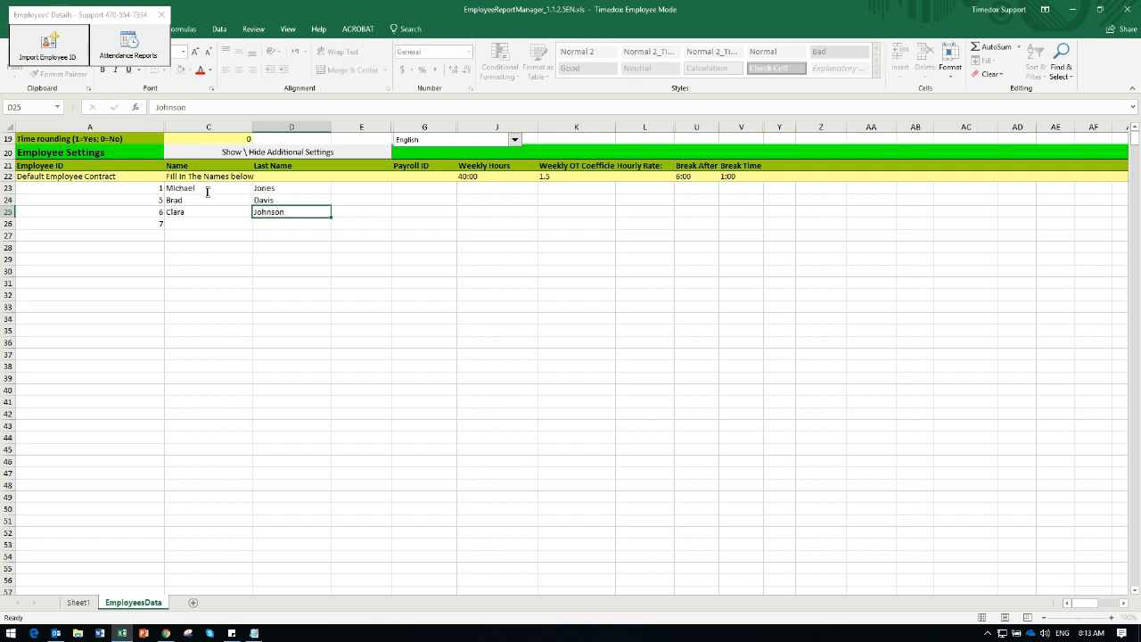
type("Joan")
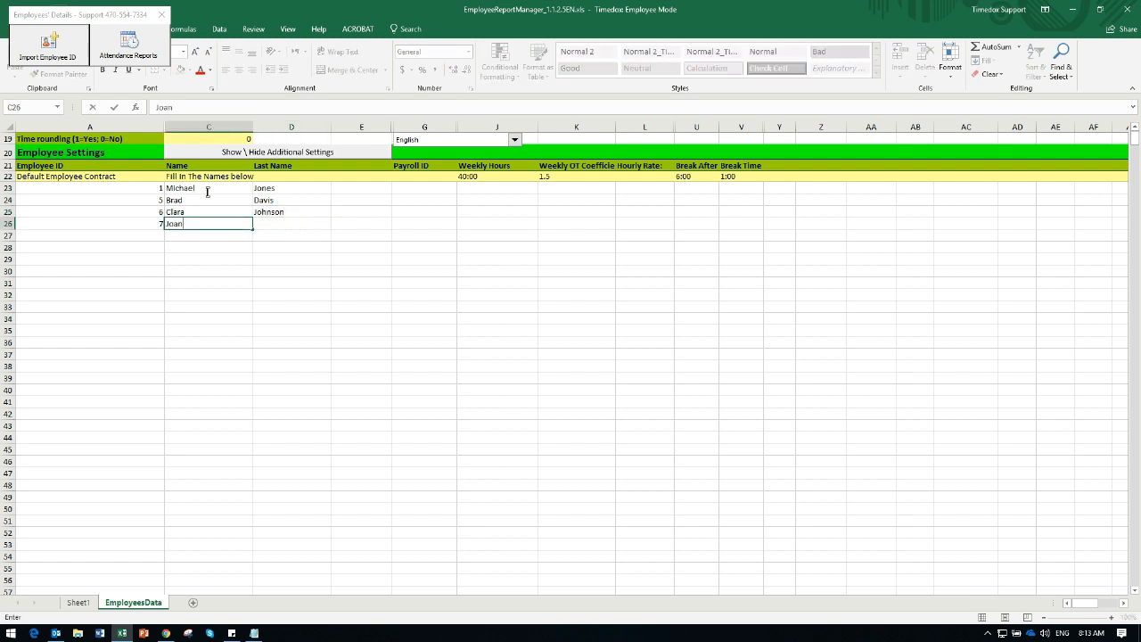
key("Tab")
type("Pay 2hillips")
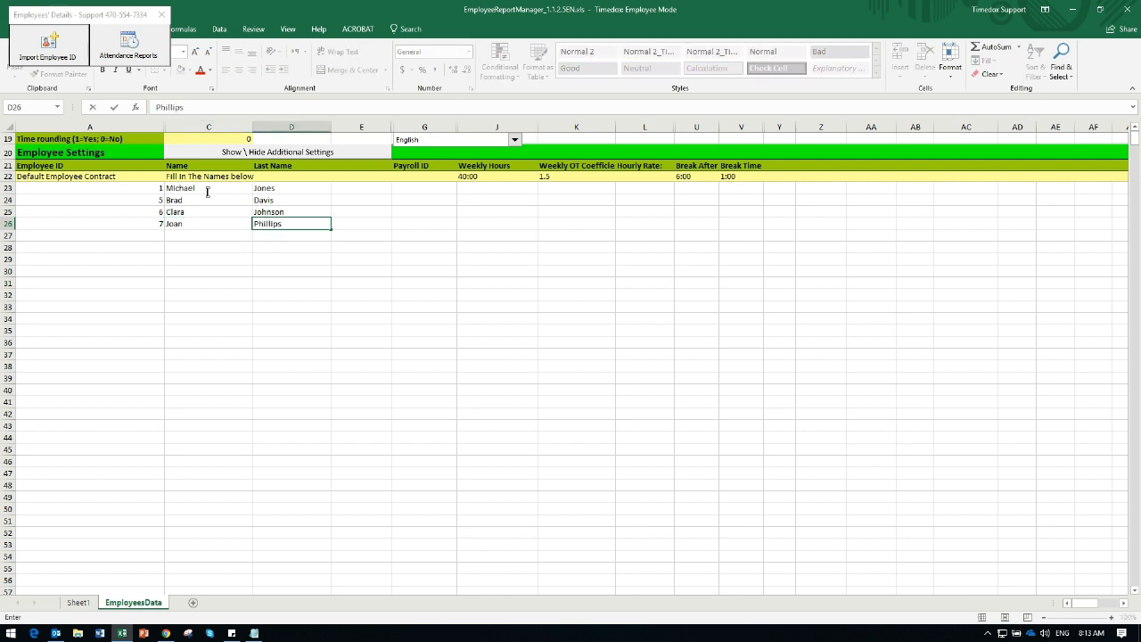
Look through the Payroll ID, Weekly Hours and Weekly OT Coefficient fields for the first employee.
key("Up")
key("Up")
key("Up")
key("Right")
key("Right")
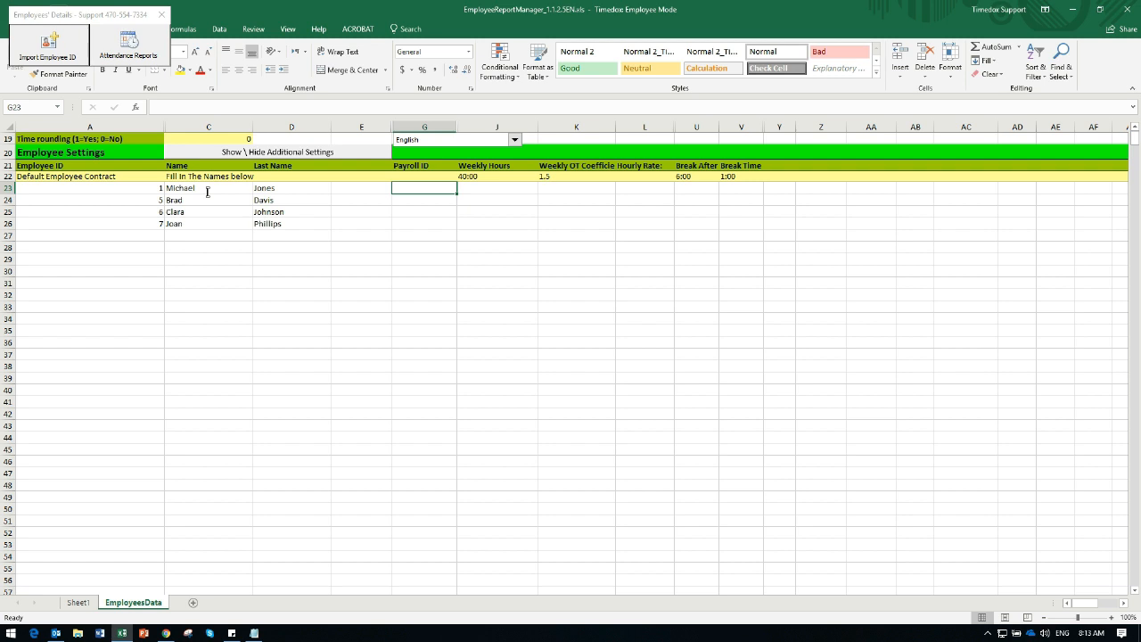
key("Right")
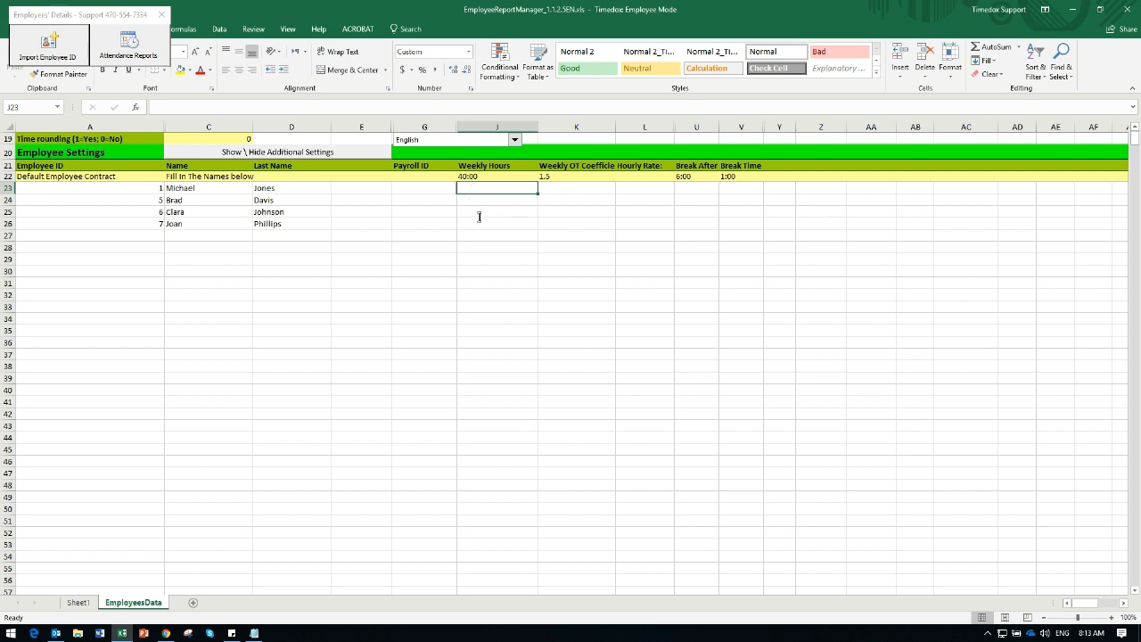
left_click(554, 188)
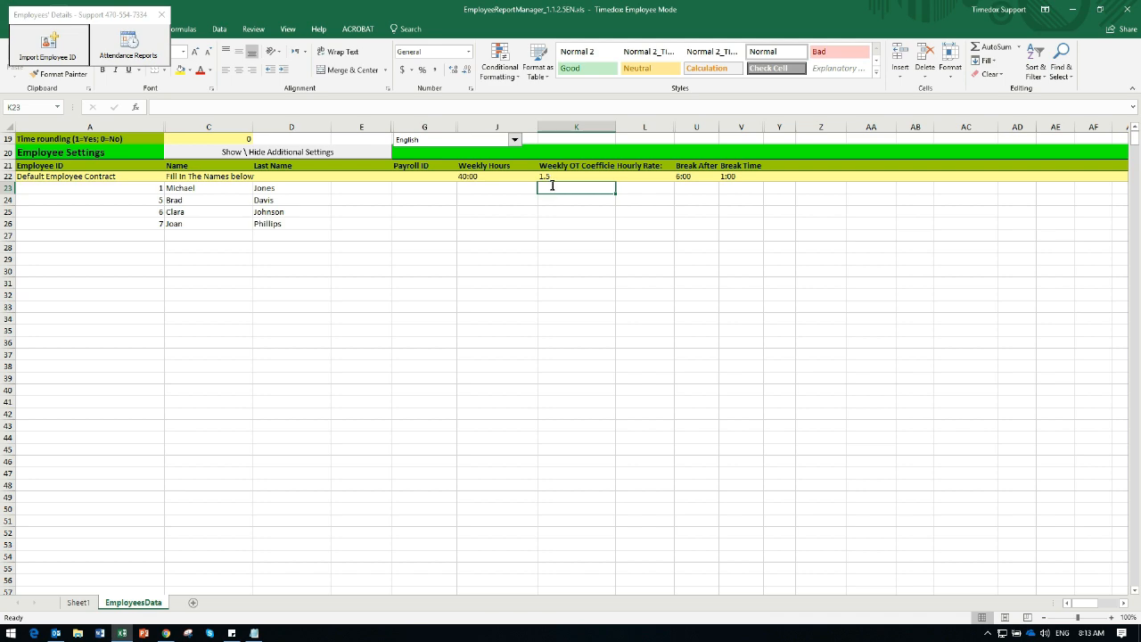
Set the hourly rates of the four employees to 20, 10, 17.25 and 31, in list order.
key("Right")
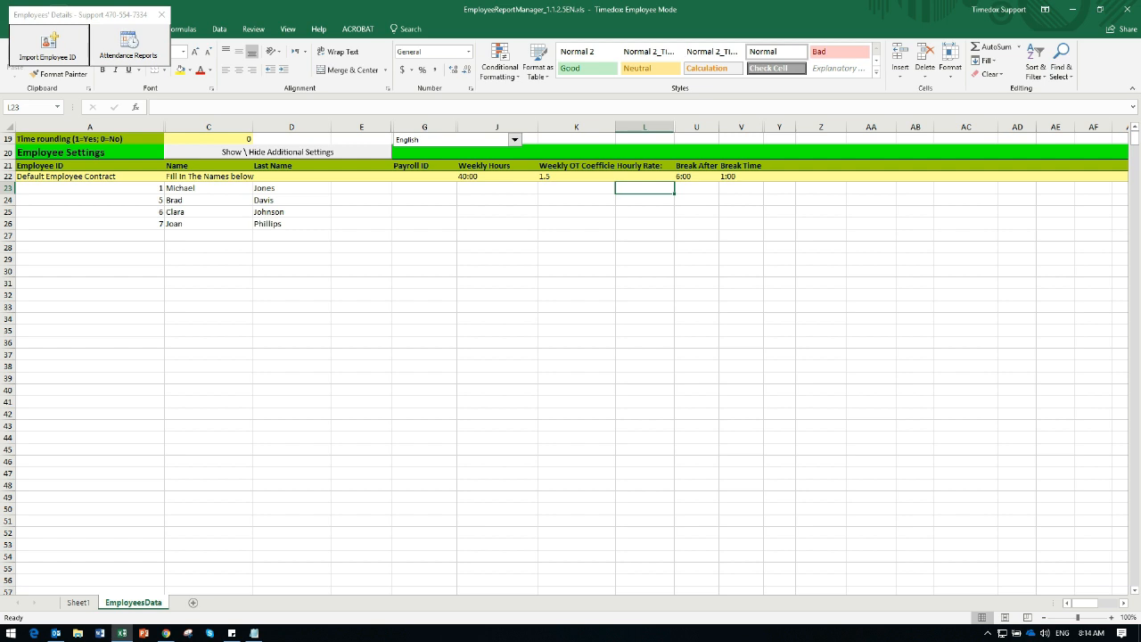
type("20")
key("Return")
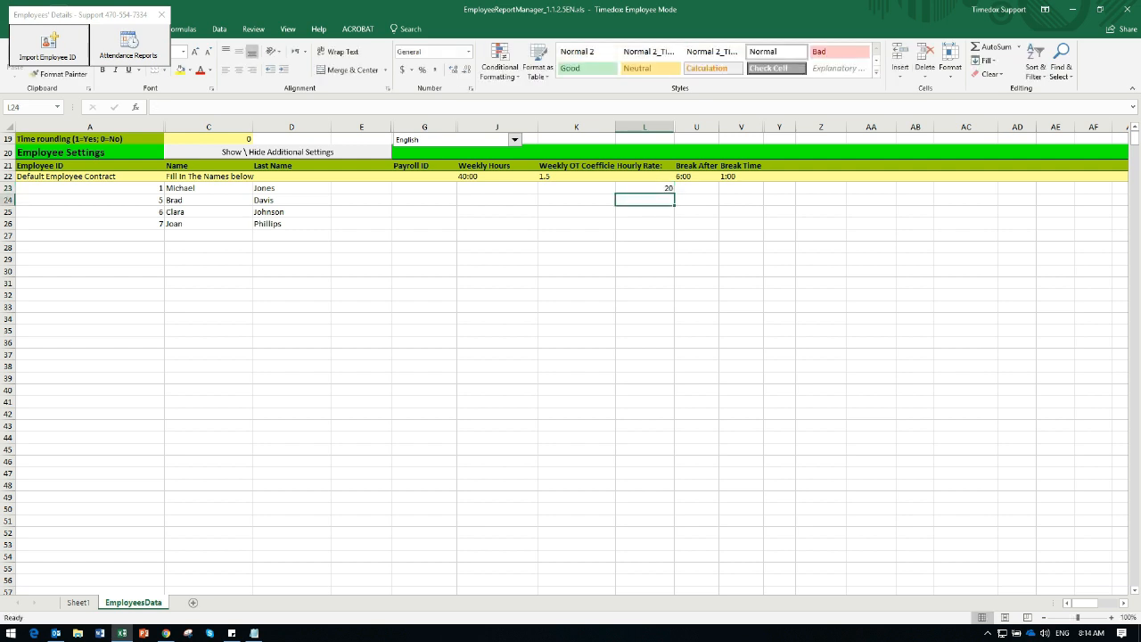
type("10")
key("Return")
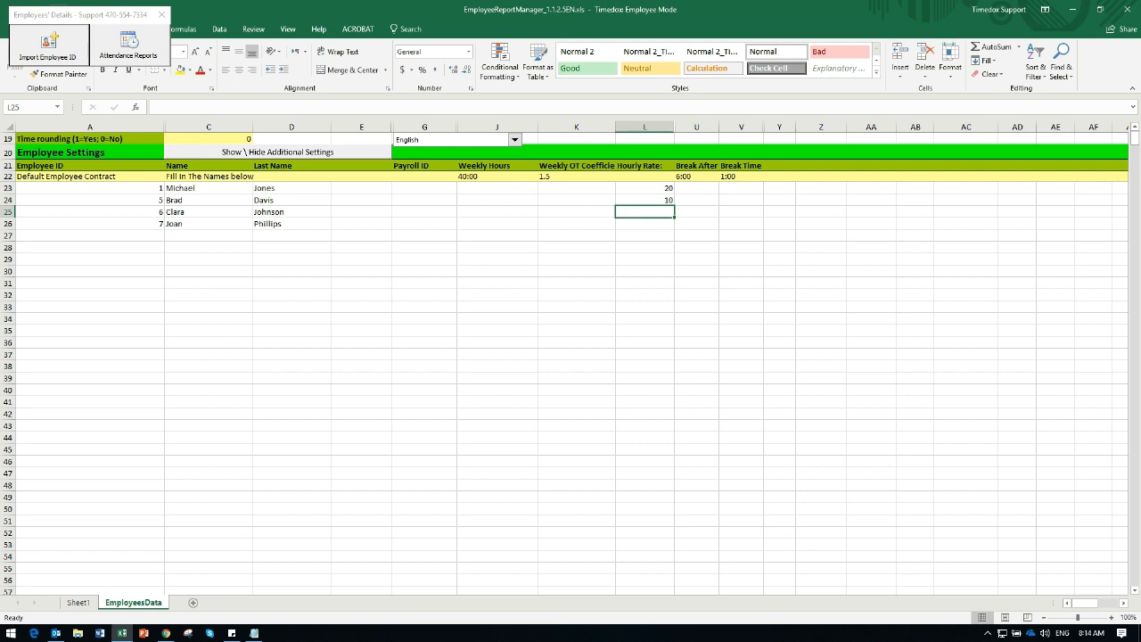
type("17.25")
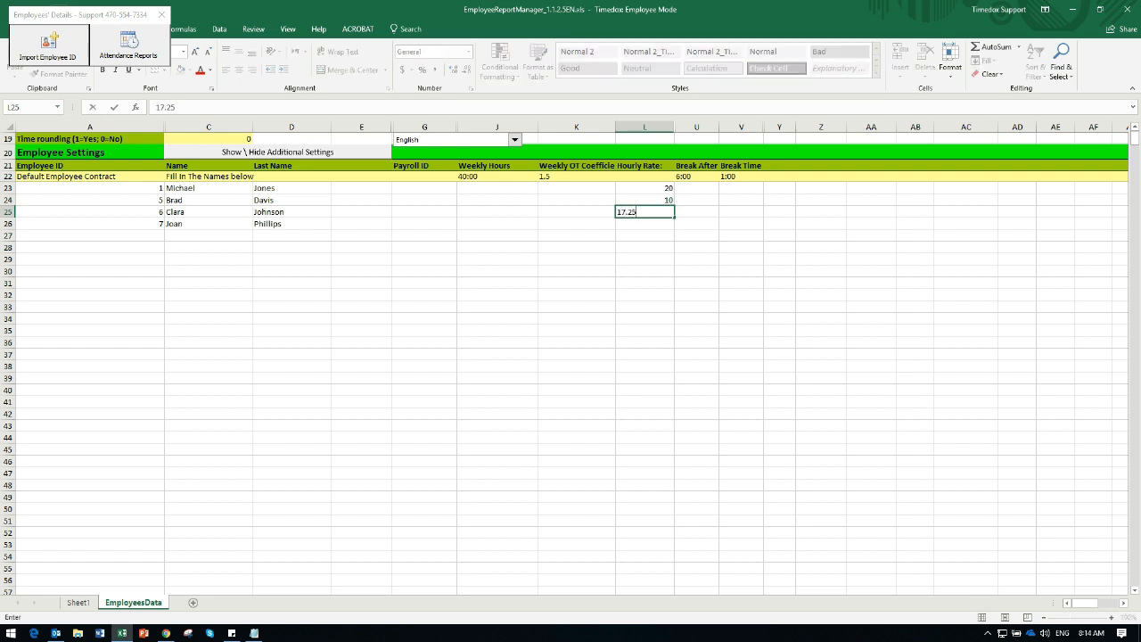
key("Return")
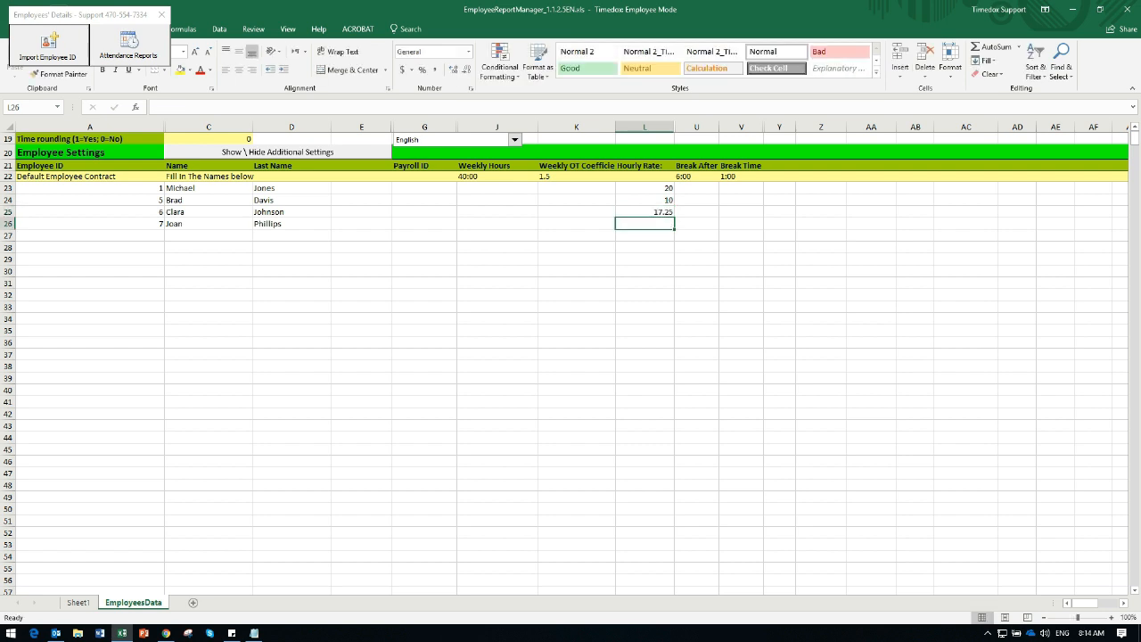
type("31")
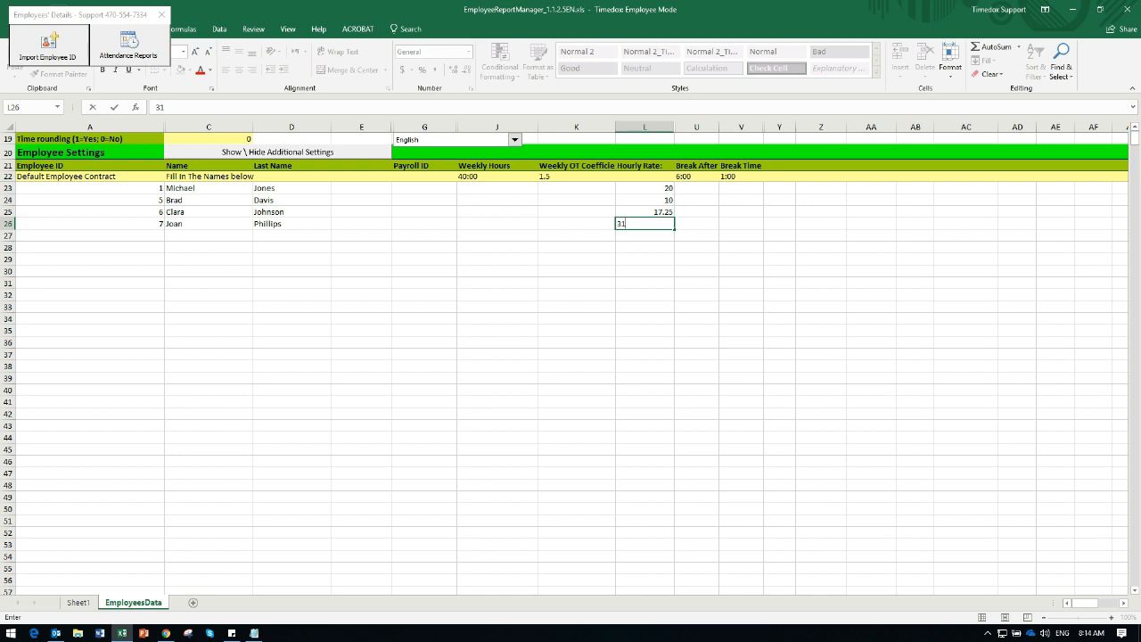
key("Return")
Set the first employee's Break After to 4:00 and Break Time to :30.
key("Right")
key("Up")
key("Up")
key("Up")
key("Up")
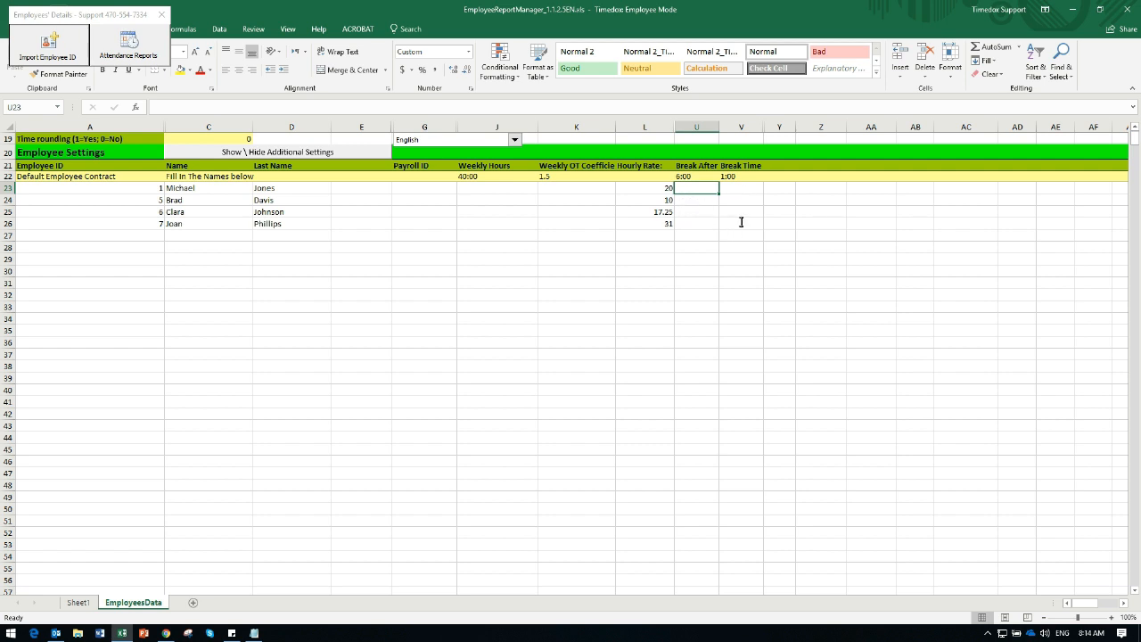
type("4:")
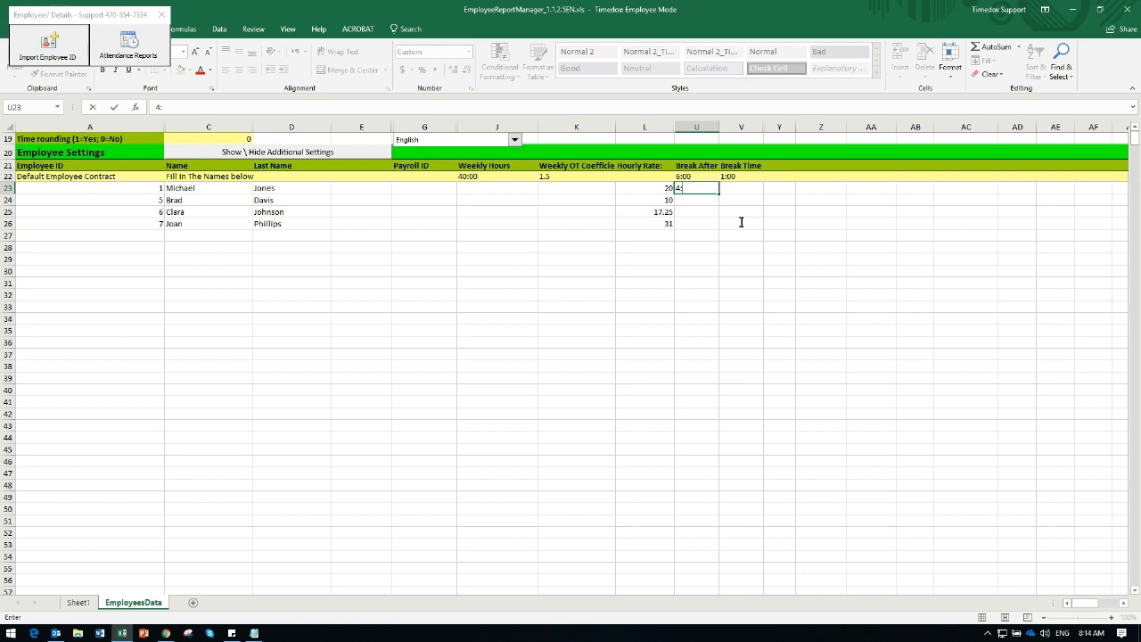
type("00")
key("Tab")
type(":")
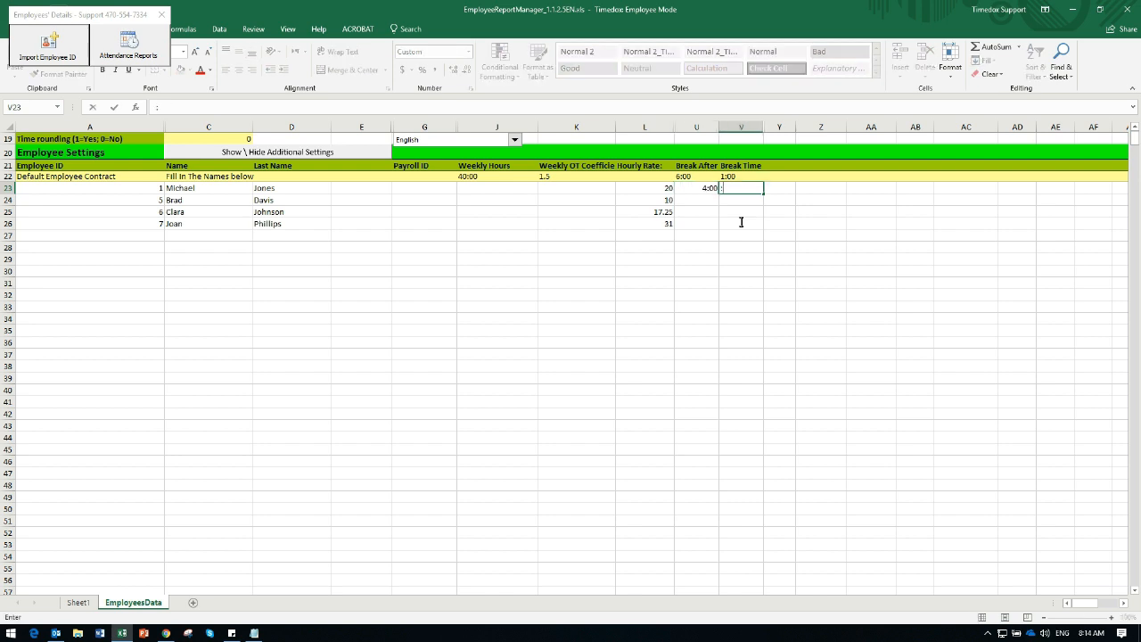
type("30")
key("Tab")
key("Down")
key("Down")
key("Down")
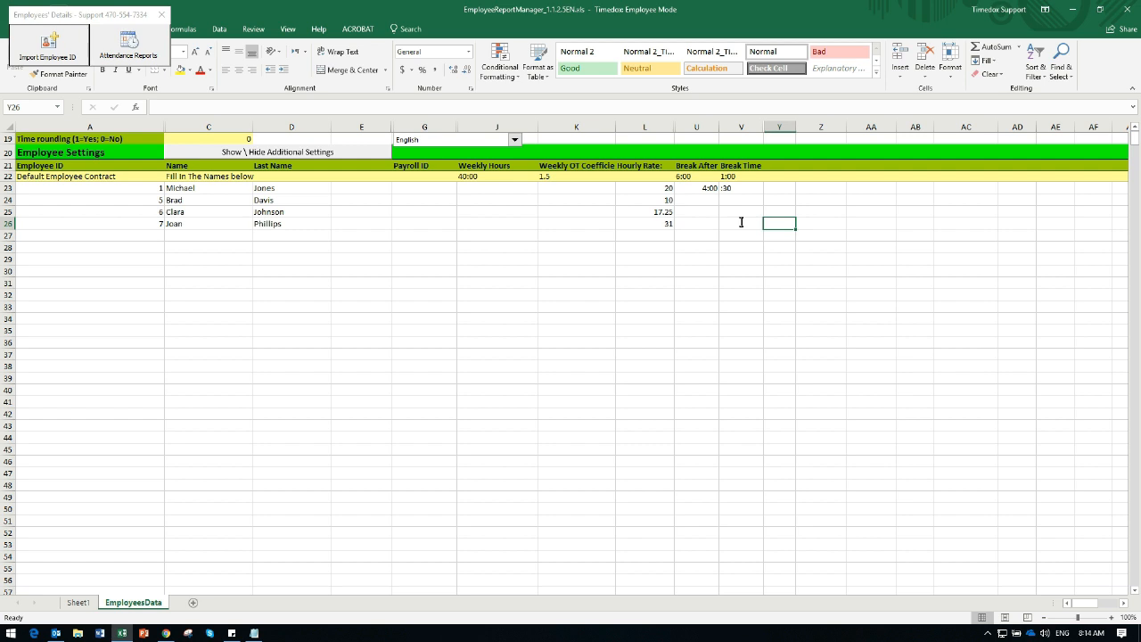
Show and re-hide the additional settings, then save the employee data by switching to the attendance reports.
left_click(305, 154)
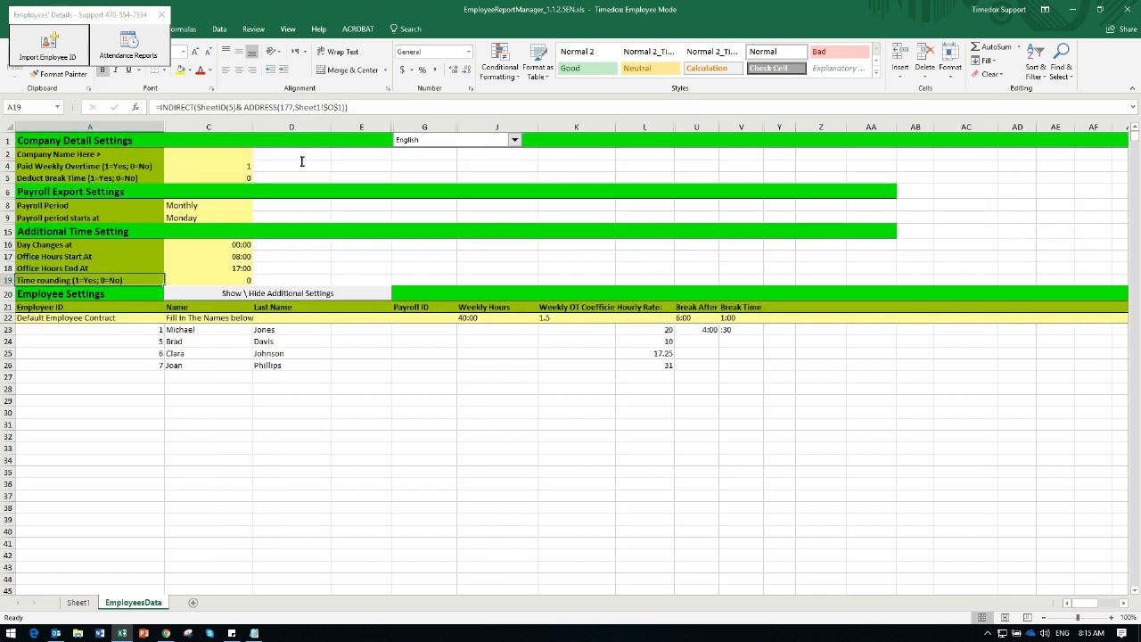
left_click(256, 295)
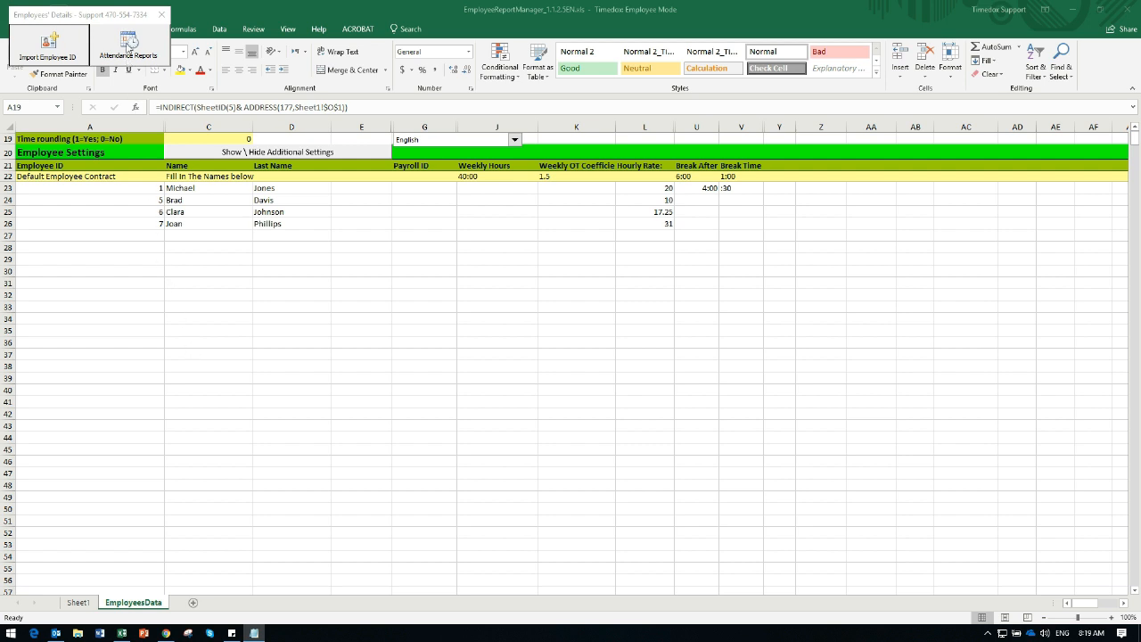
left_click(130, 49)
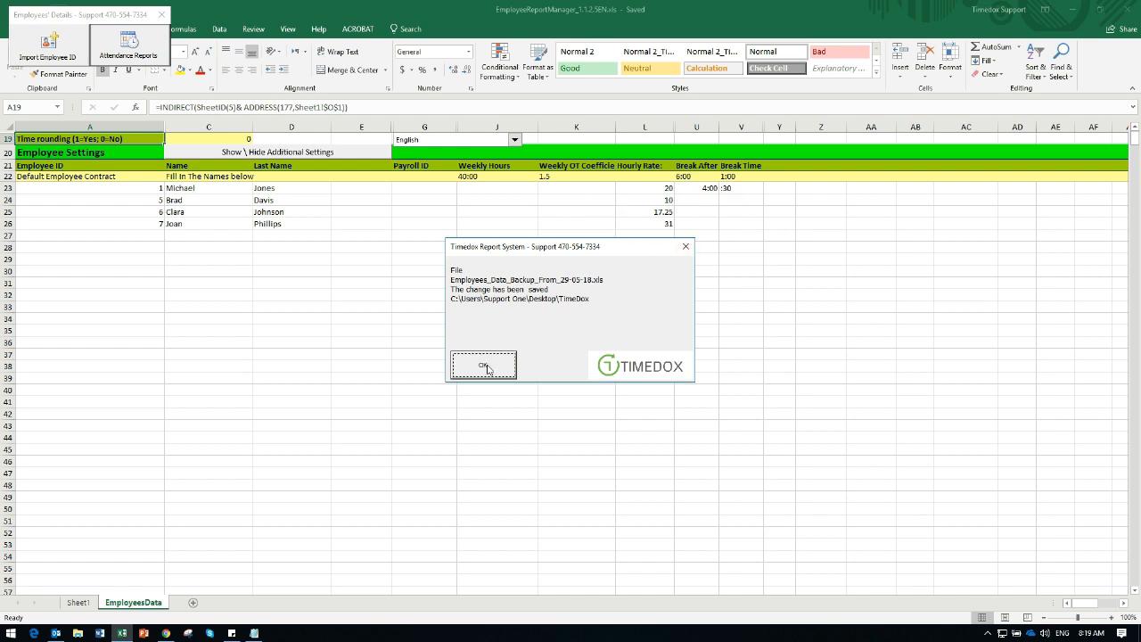
left_click(484, 366)
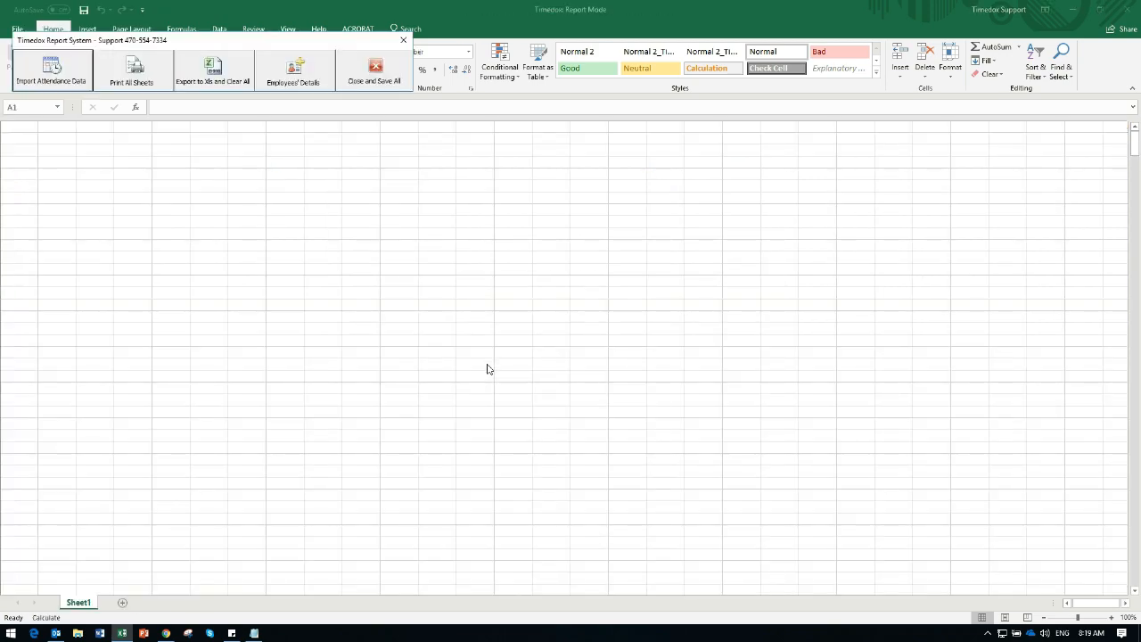